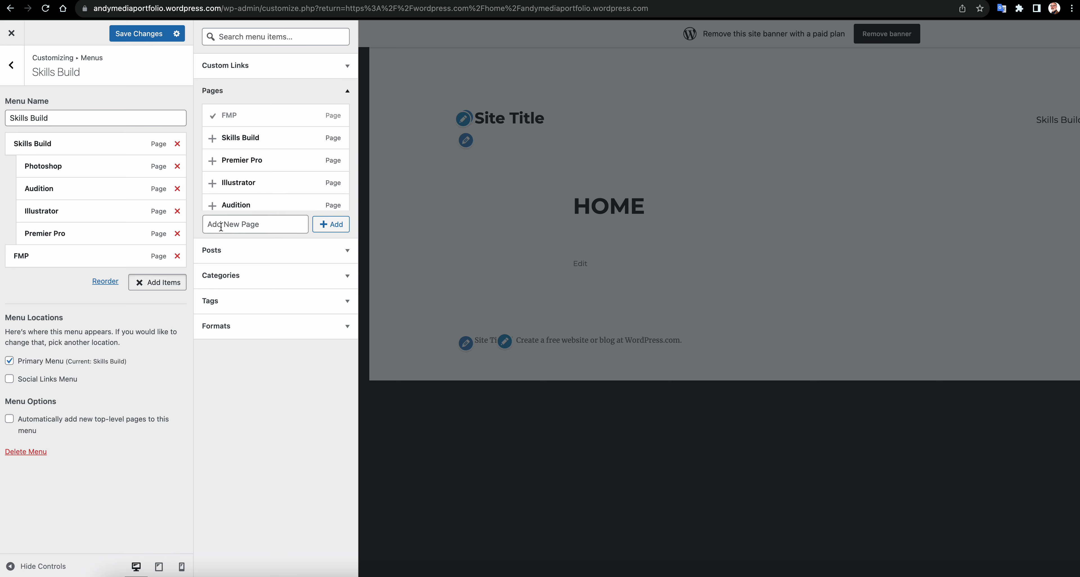
# Save the changes to the Skills Build menu.
pyautogui.click(221, 227)
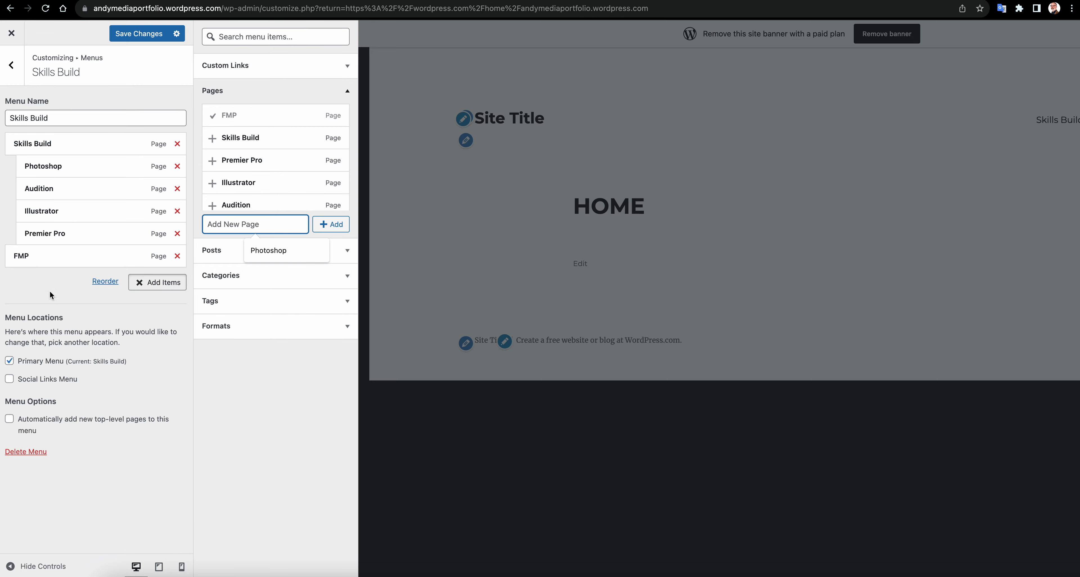
pyautogui.click(131, 34)
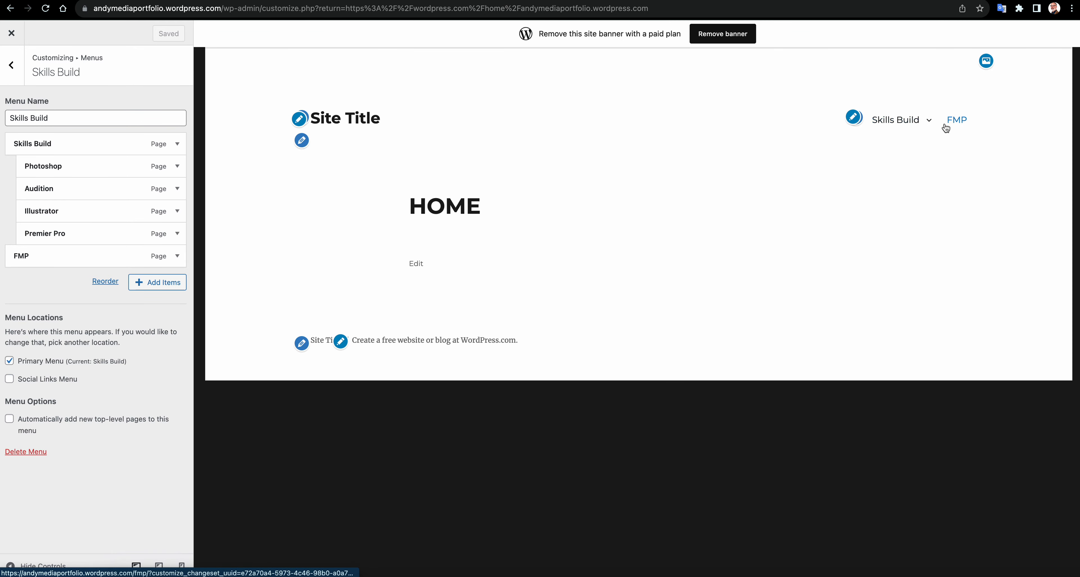
# Open the Photoshop page from the site preview's Skills Build submenu, start editing it and accept all cookies.
pyautogui.moveTo(925, 125)
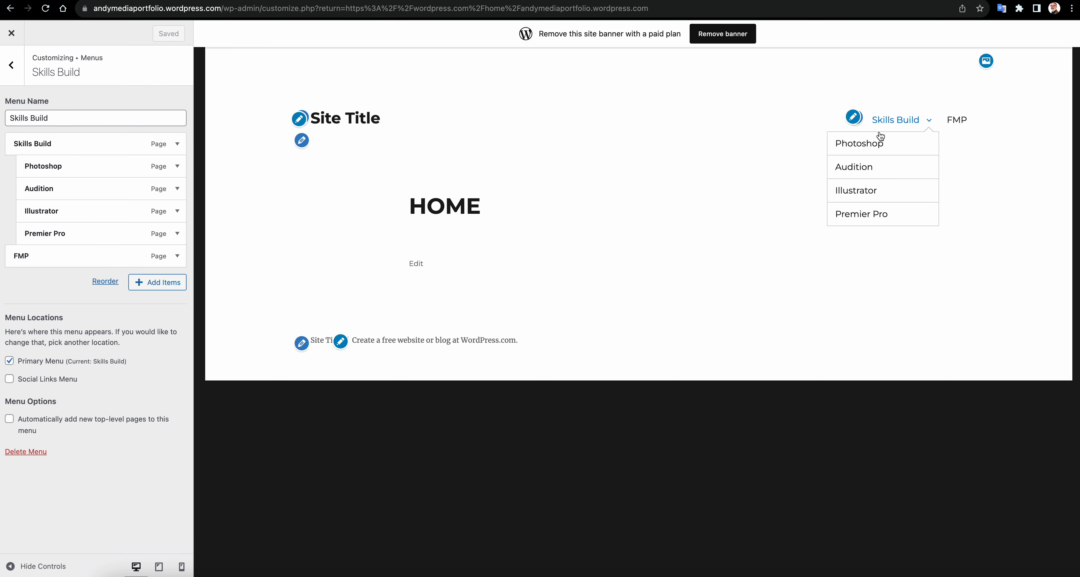
pyautogui.click(869, 144)
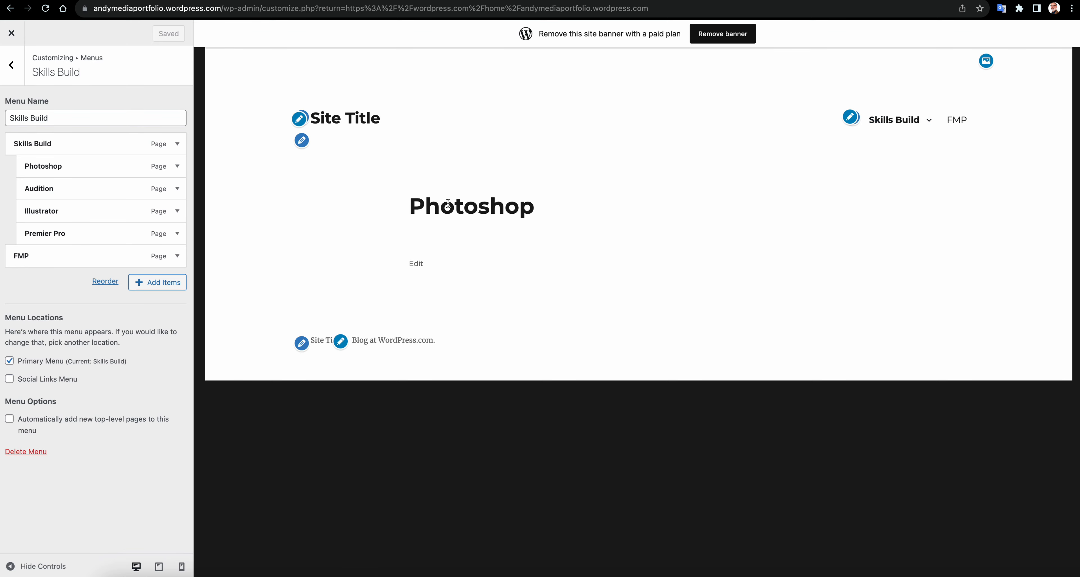
pyautogui.click(415, 264)
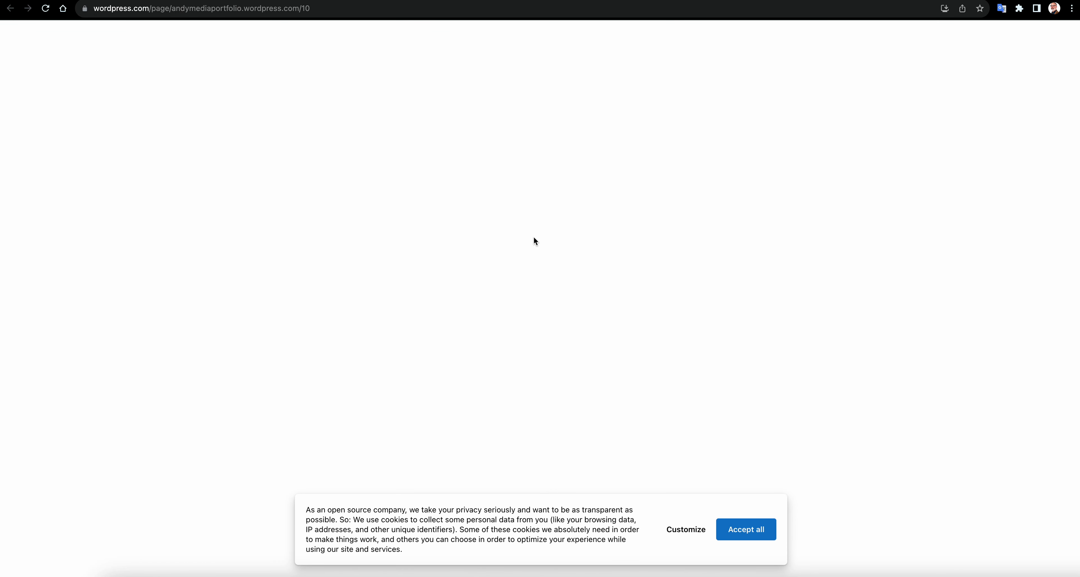
pyautogui.click(753, 537)
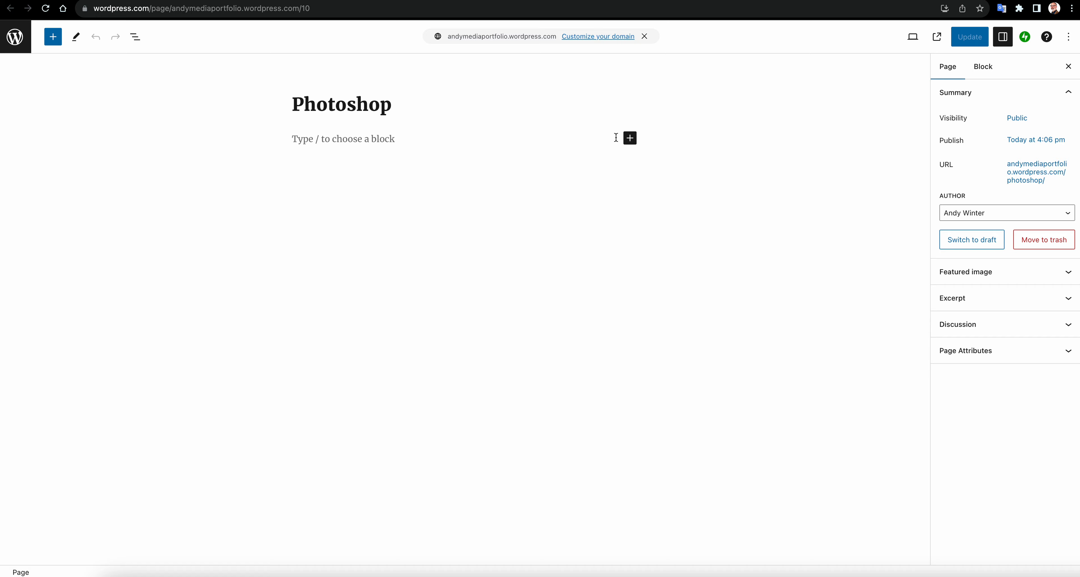
# Add an Image block below the Photoshop title and choose the Media Library as its source.
pyautogui.click(630, 138)
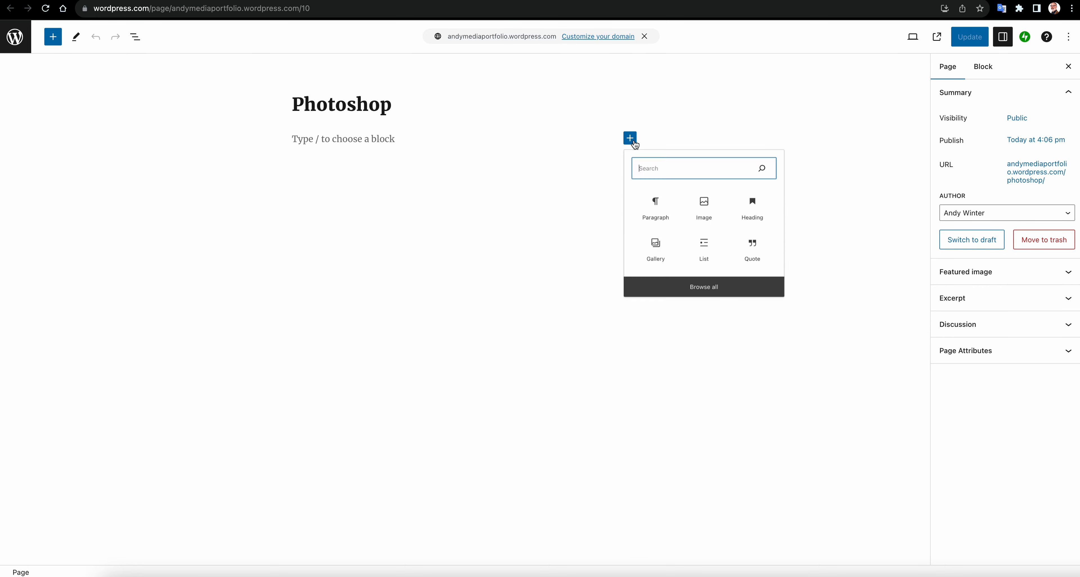
pyautogui.click(719, 223)
pyautogui.click(377, 204)
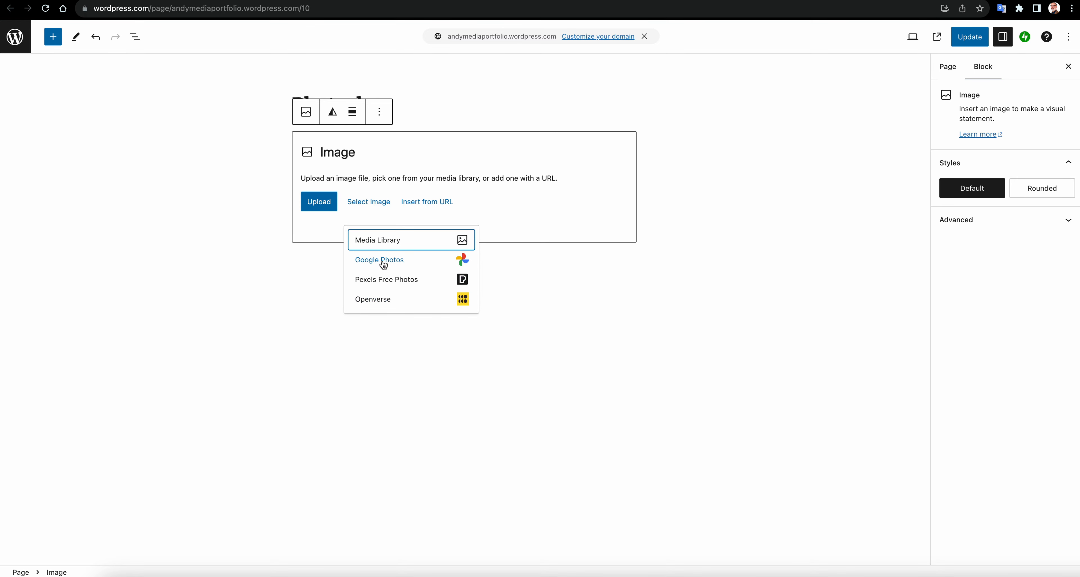
pyautogui.click(381, 241)
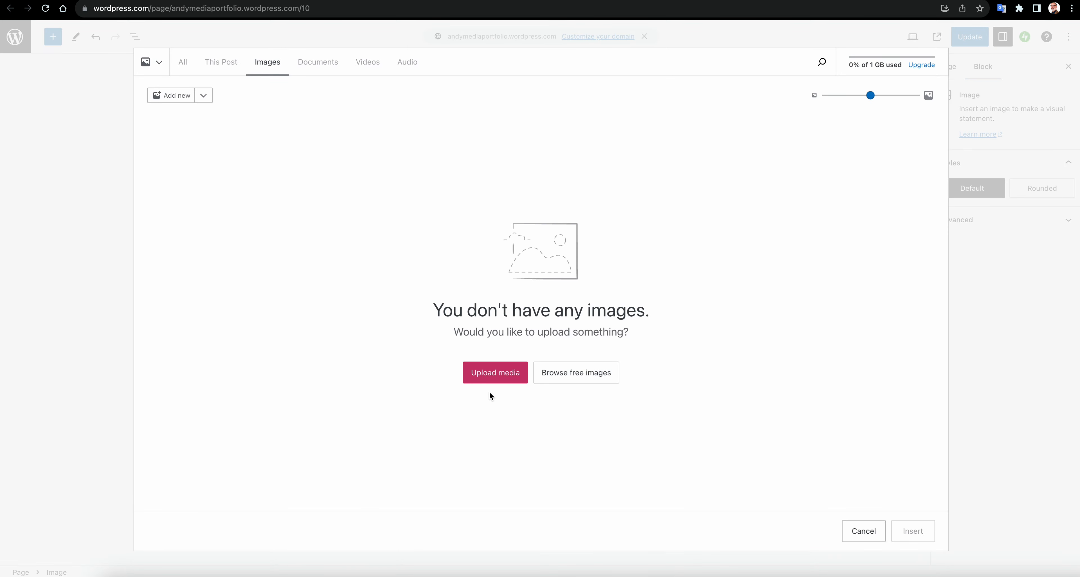
# Upload linnahall_maili_saia_2014.jpg from the Downloads folder and insert it into the Image block.
pyautogui.click(498, 375)
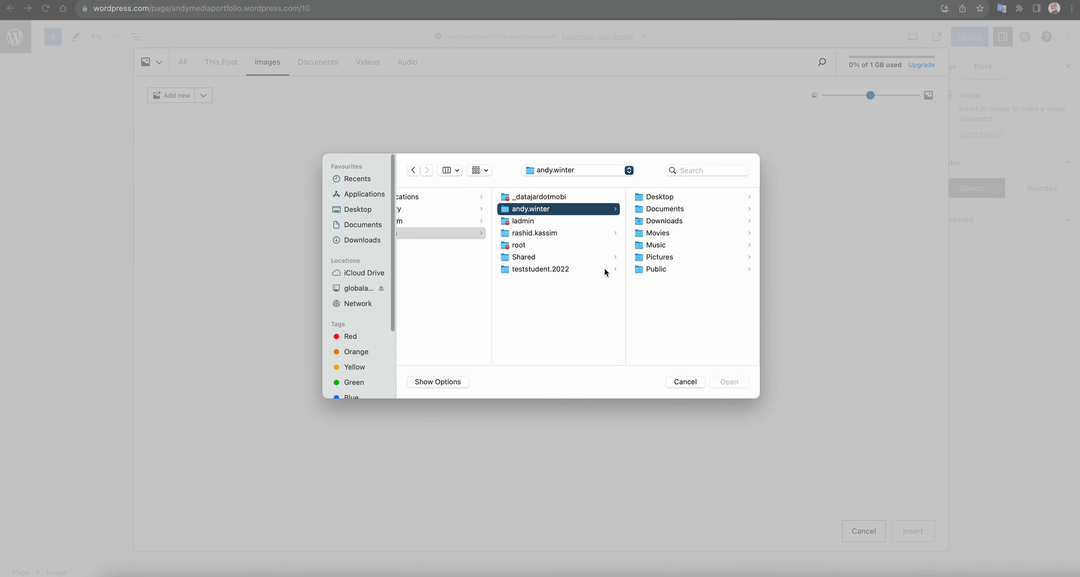
pyautogui.click(667, 210)
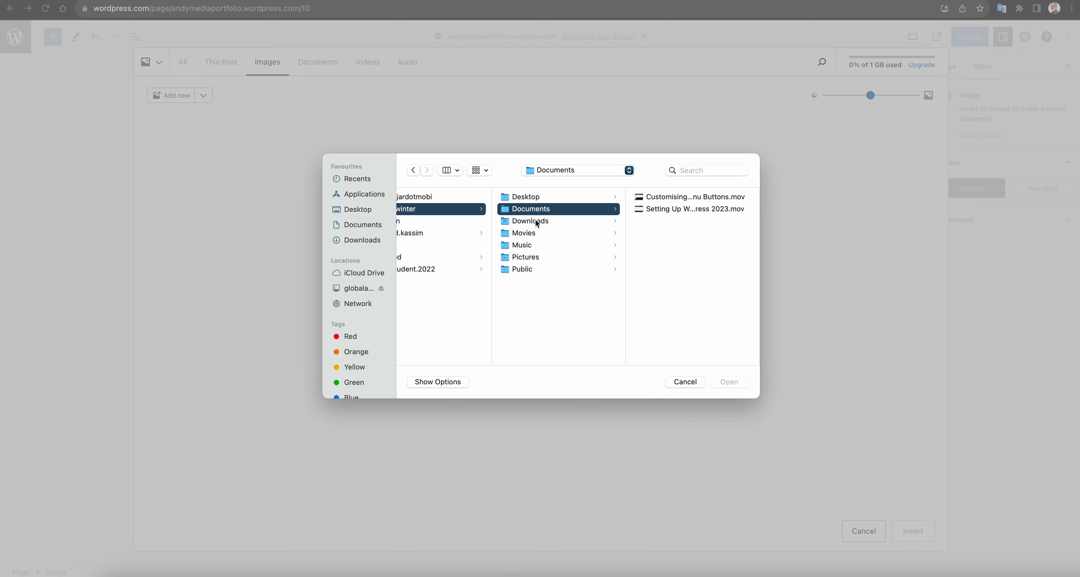
pyautogui.click(541, 222)
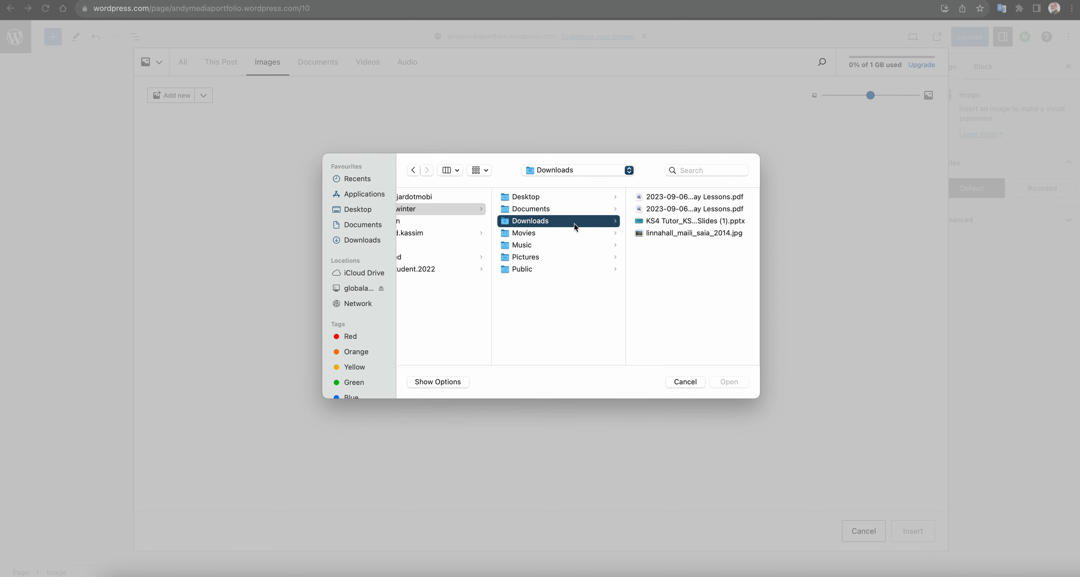
pyautogui.click(654, 235)
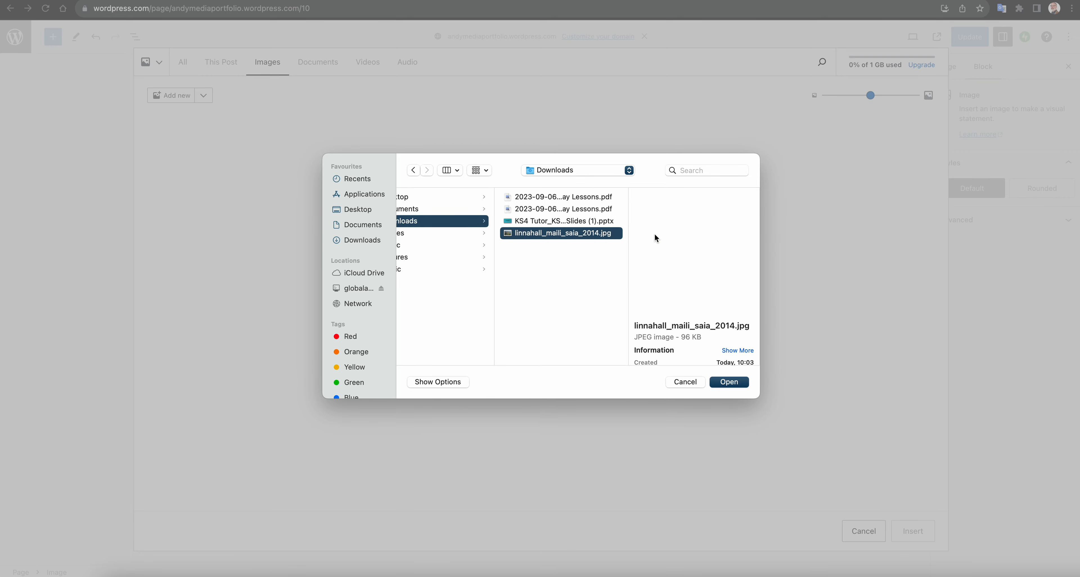
pyautogui.click(738, 386)
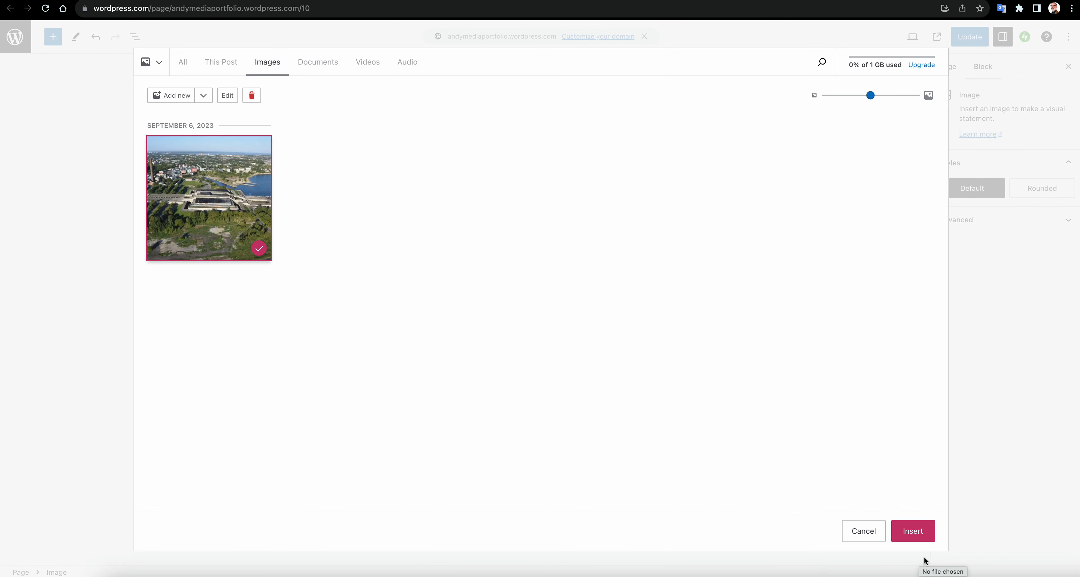
pyautogui.click(912, 530)
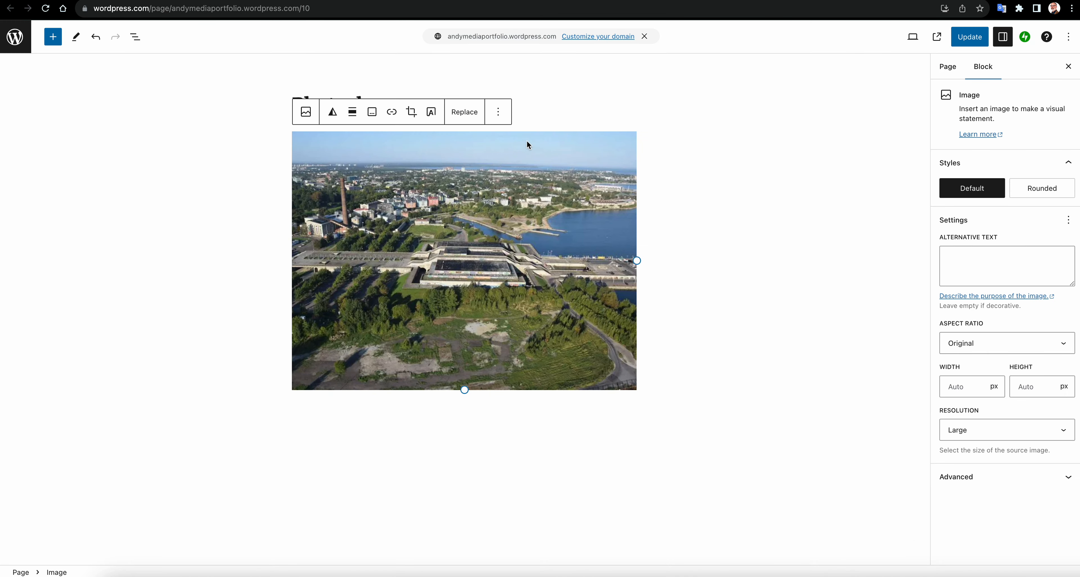
# Set the image's alignment to Align left and turn on its caption.
pyautogui.click(352, 112)
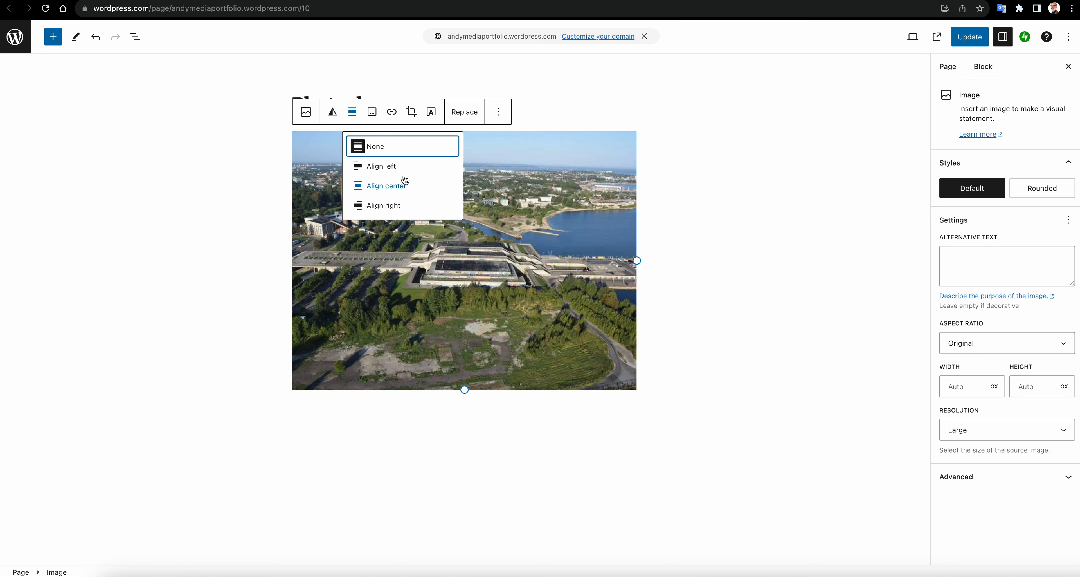
pyautogui.click(391, 186)
pyautogui.click(349, 117)
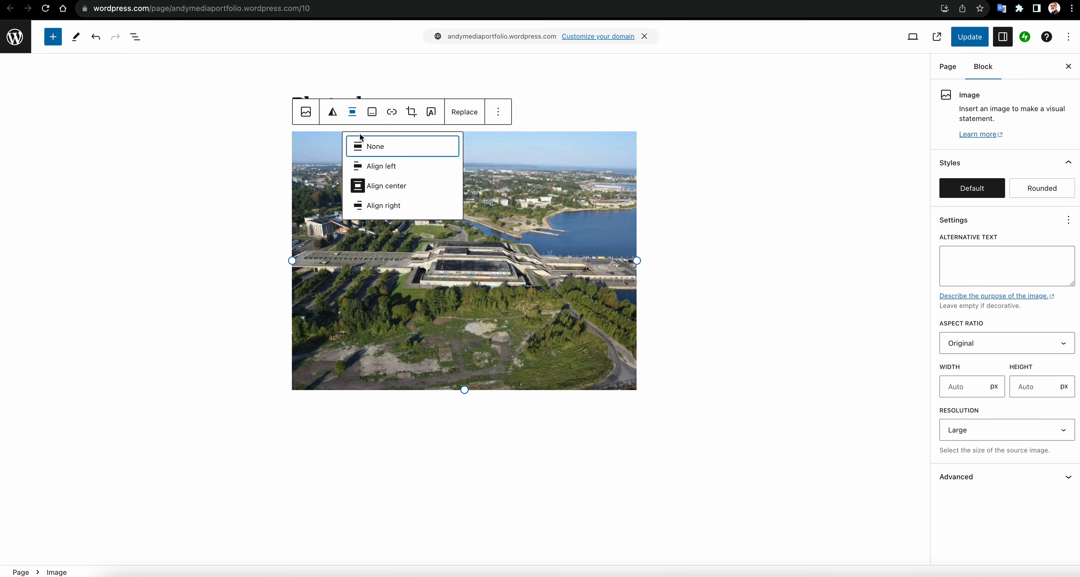
pyautogui.click(374, 164)
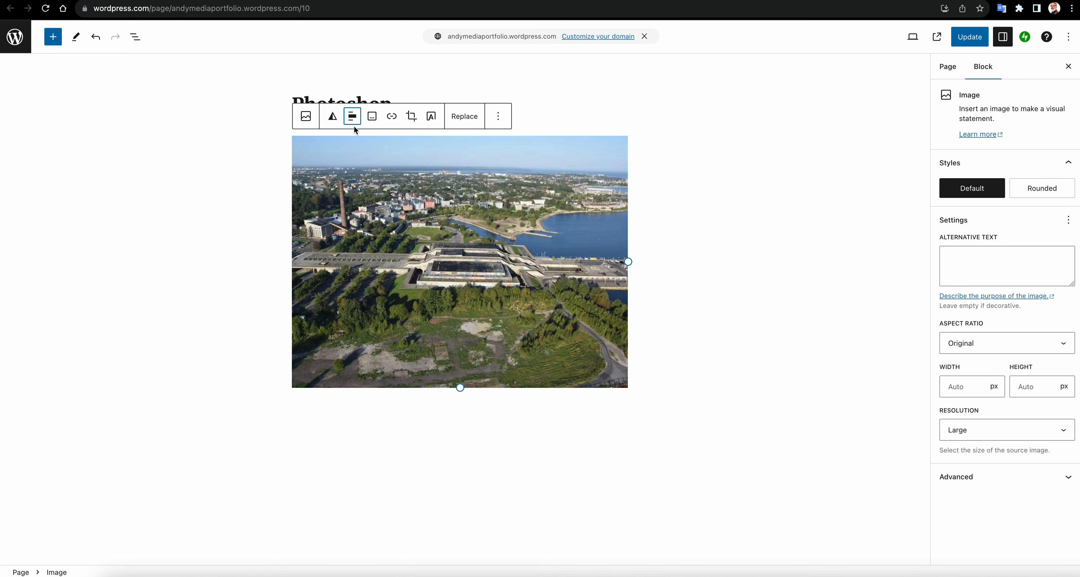
pyautogui.click(372, 119)
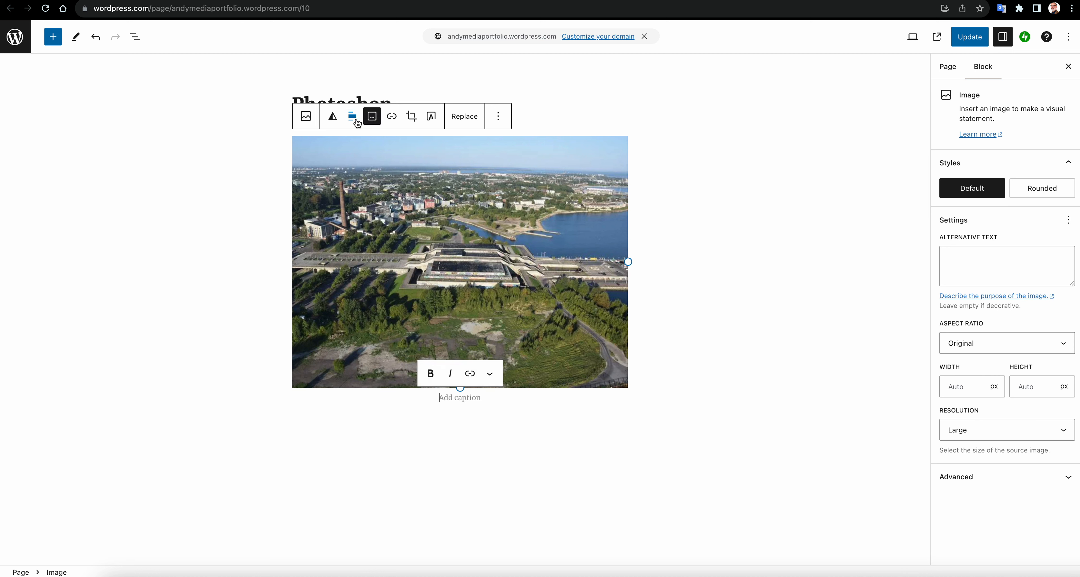
# Try Medium Brown and other duotone highlight colours on the image, and clear the duotone effect.
pyautogui.click(334, 122)
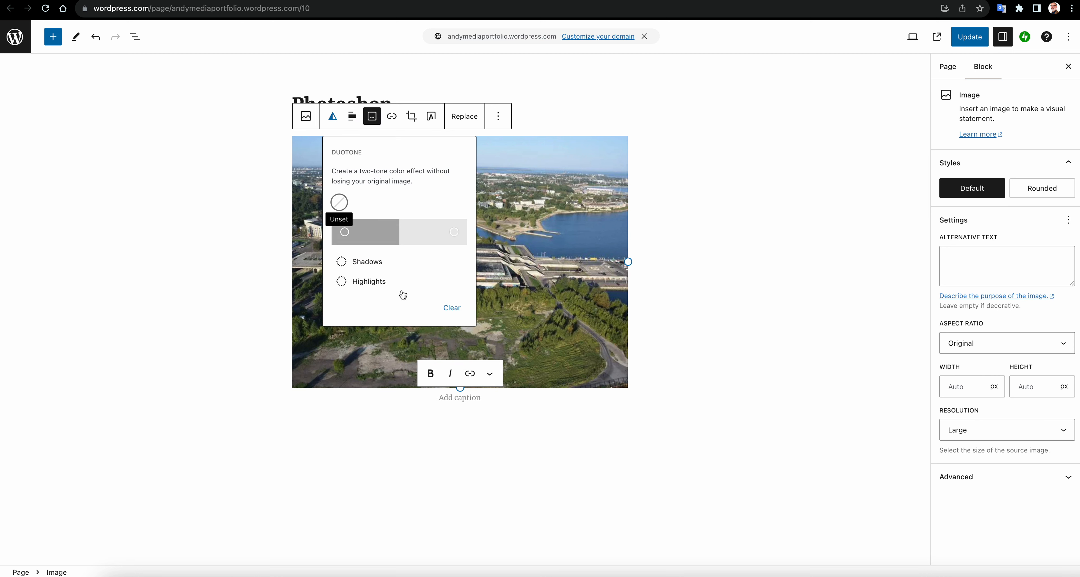
pyautogui.click(369, 280)
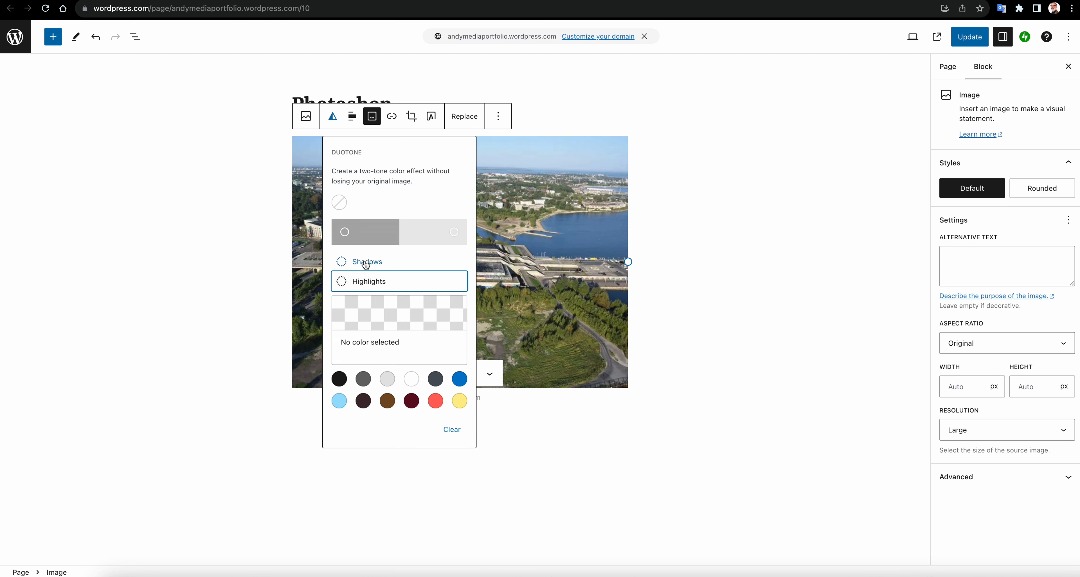
pyautogui.click(390, 402)
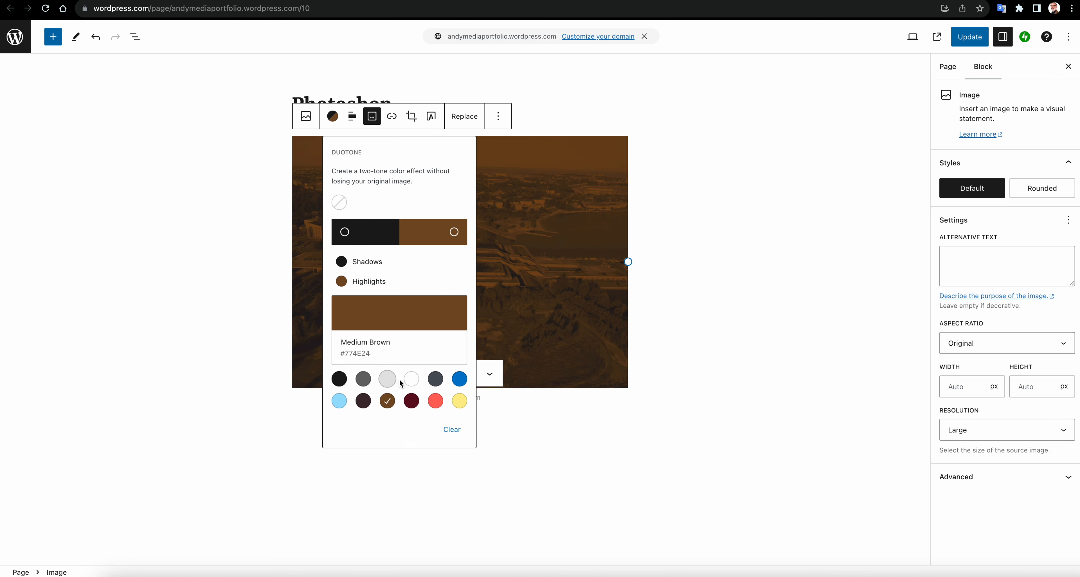
pyautogui.click(411, 378)
pyautogui.click(435, 379)
pyautogui.click(364, 379)
pyautogui.click(452, 430)
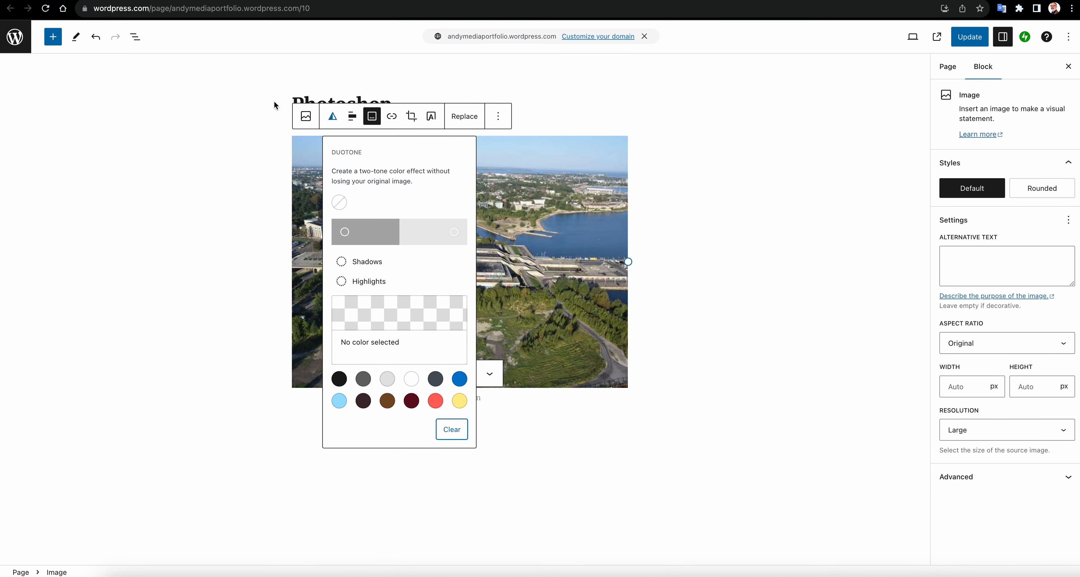
pyautogui.click(306, 117)
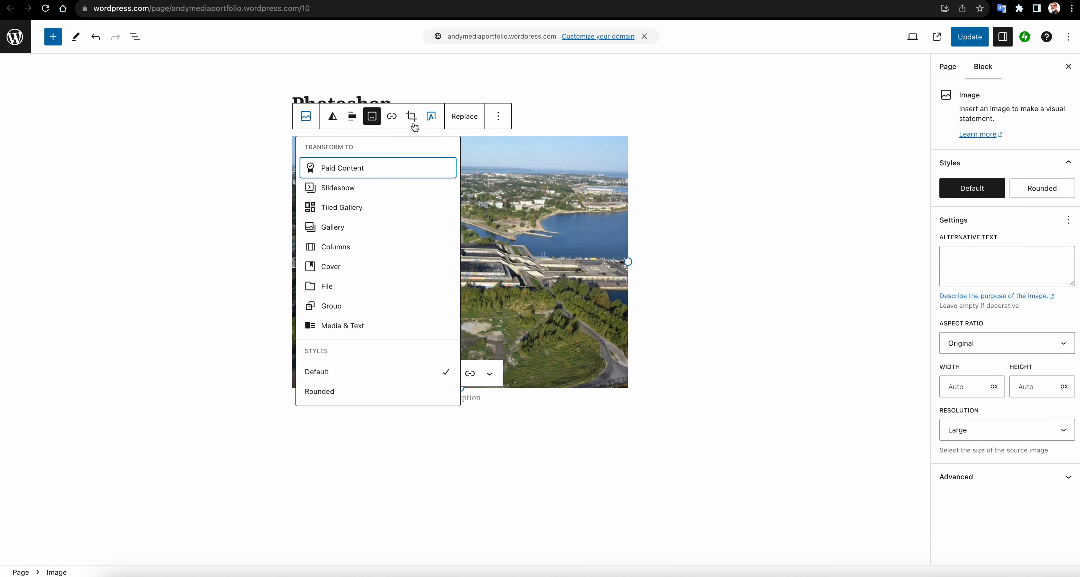
pyautogui.click(540, 125)
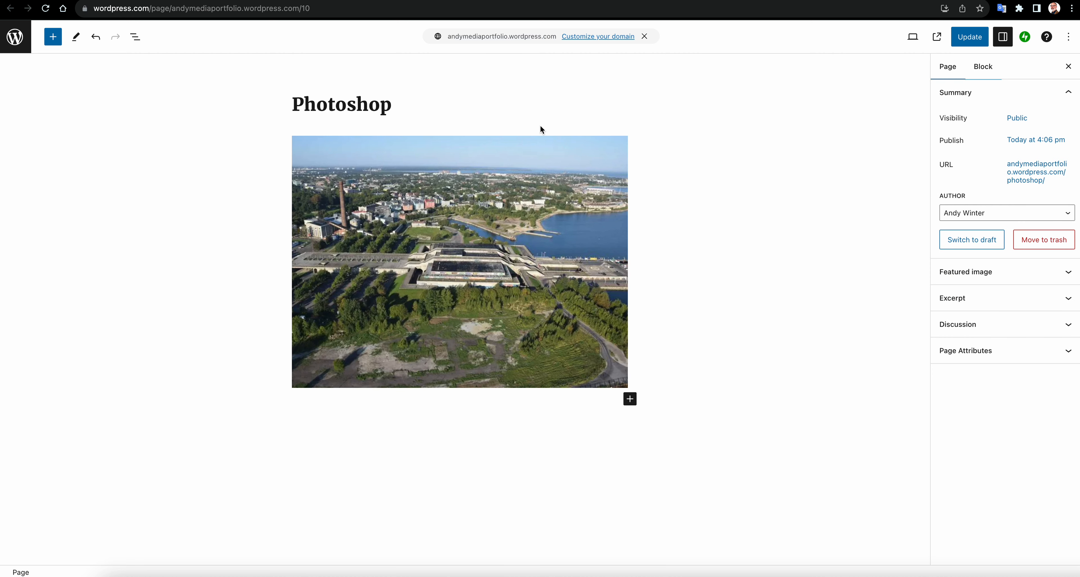
pyautogui.click(613, 227)
pyautogui.click(684, 237)
# Add an empty Paragraph block below the image.
pyautogui.click(630, 399)
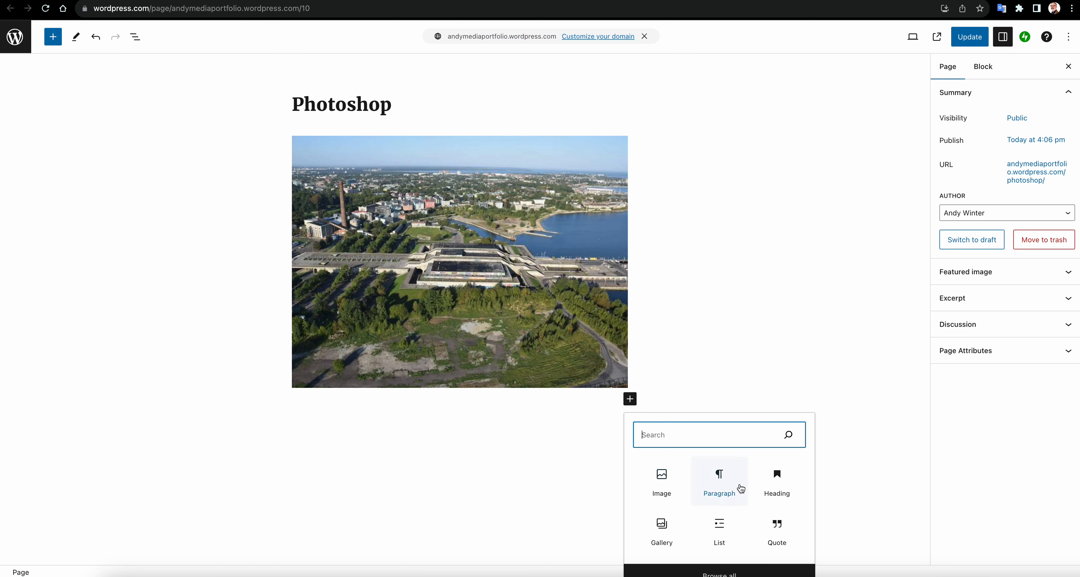
pyautogui.click(719, 482)
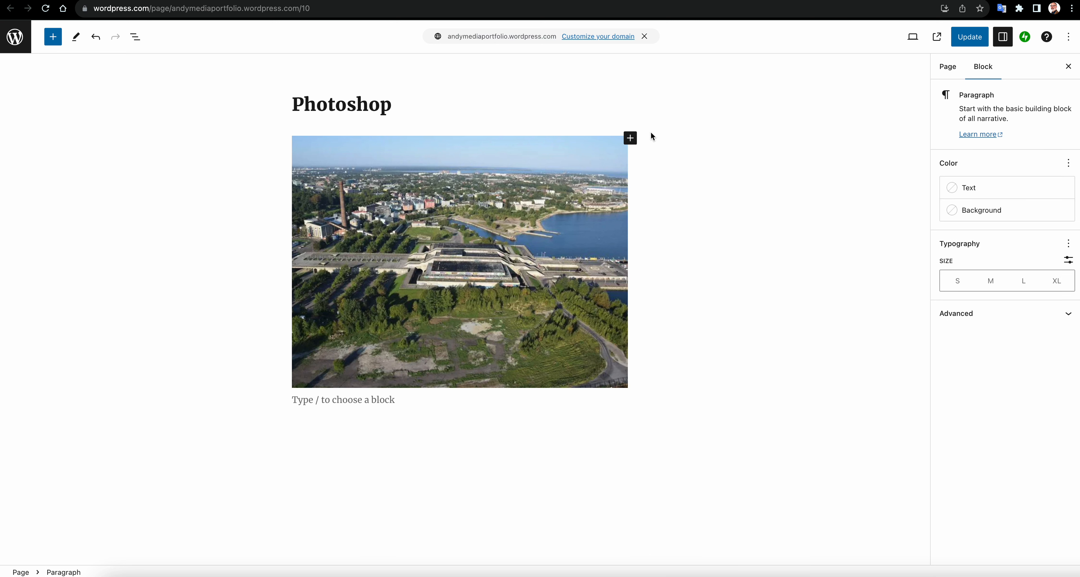
pyautogui.click(673, 356)
# Browse the full block library and add a YouTube embed block below the empty paragraph, ready for its URL.
pyautogui.click(634, 434)
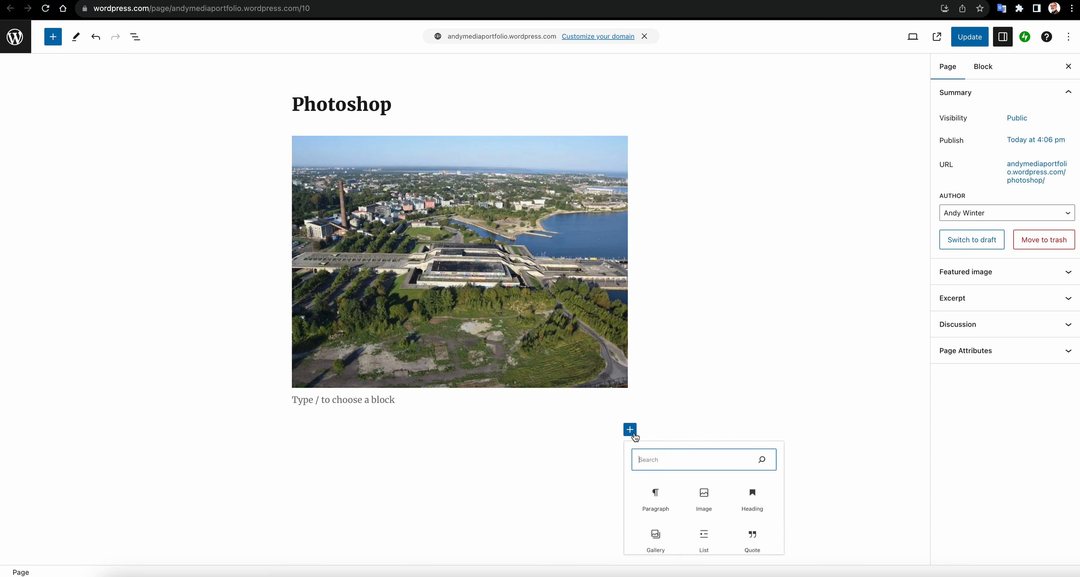
pyautogui.scroll(-1, 724, 515)
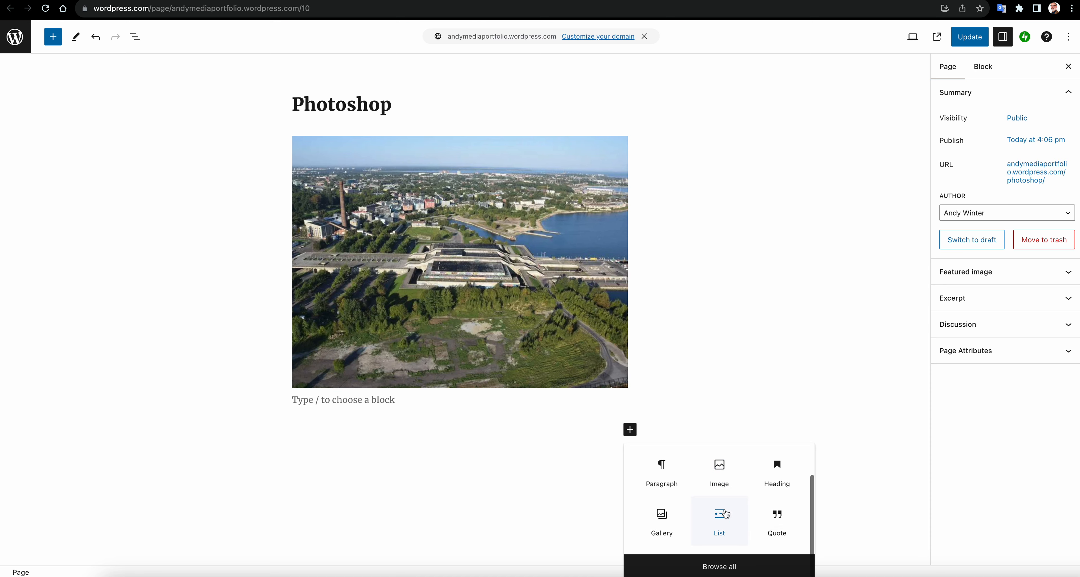
pyautogui.click(740, 567)
pyautogui.scroll(-7, 96, 209)
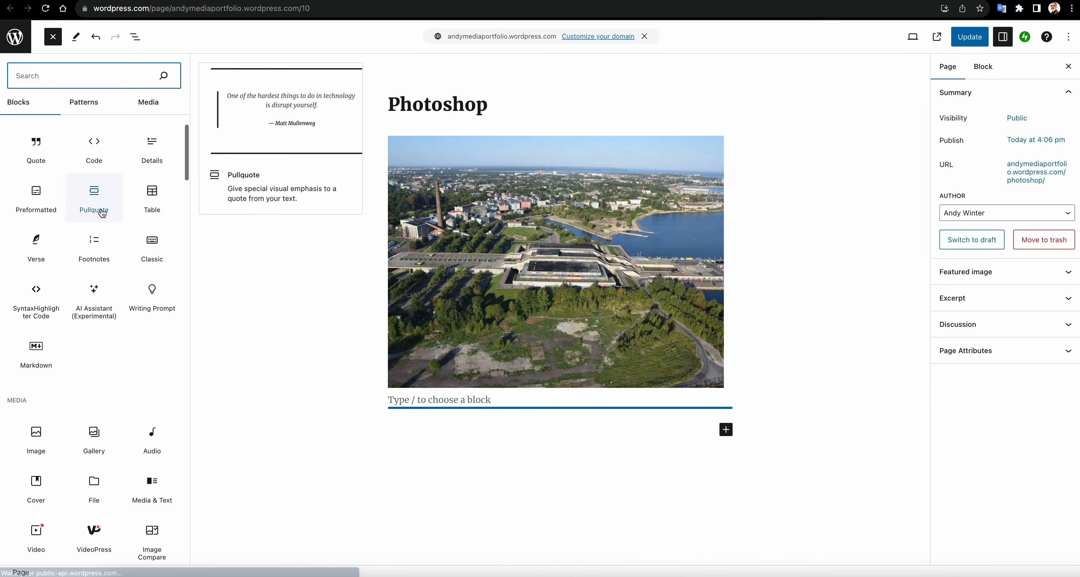
pyautogui.scroll(-8, 100, 227)
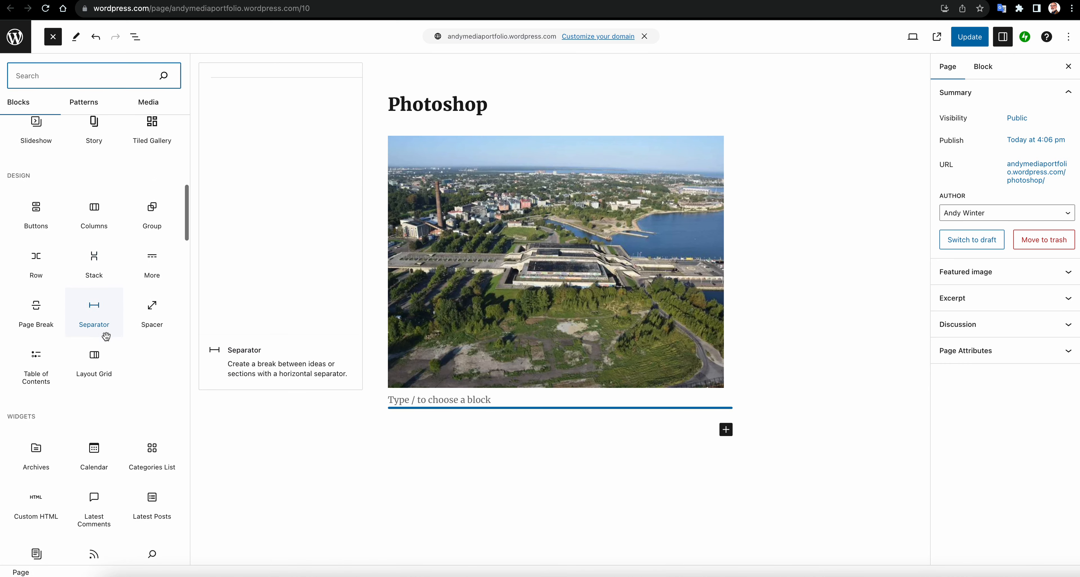
pyautogui.scroll(5, 84, 314)
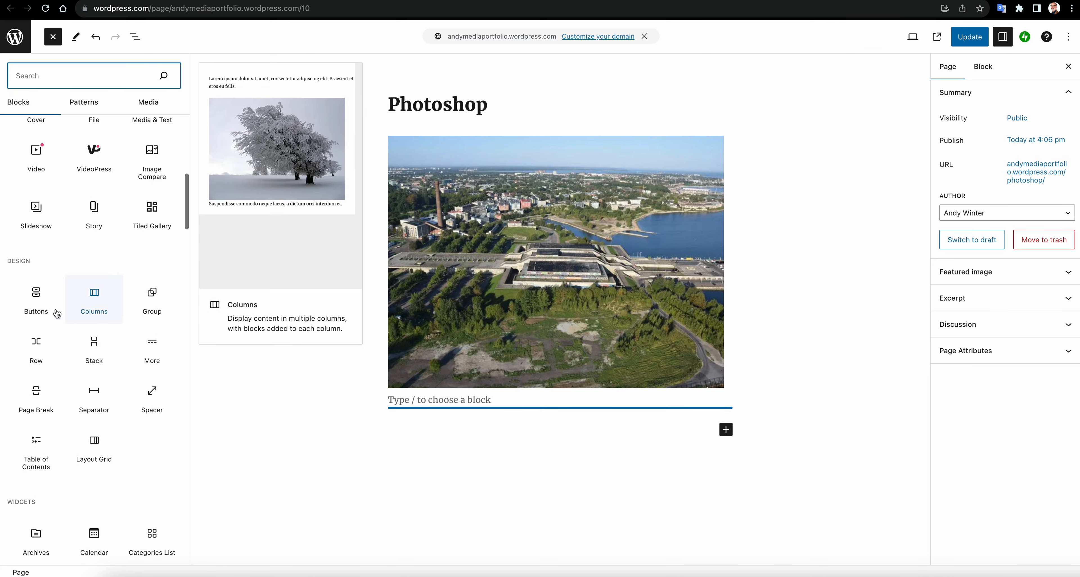
pyautogui.scroll(-5, 37, 301)
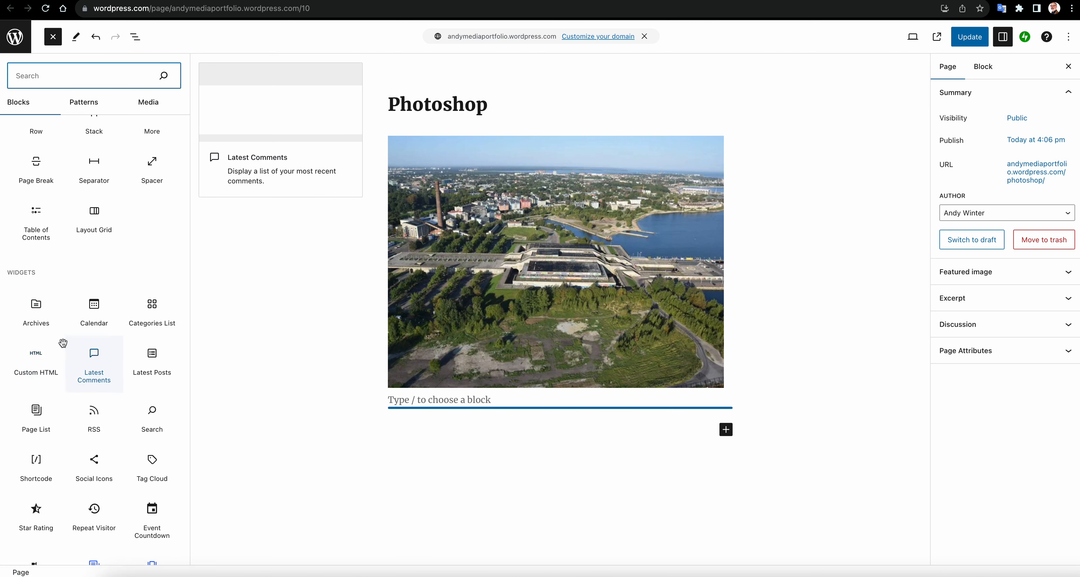
pyautogui.scroll(-1, 40, 358)
pyautogui.scroll(-10, 134, 398)
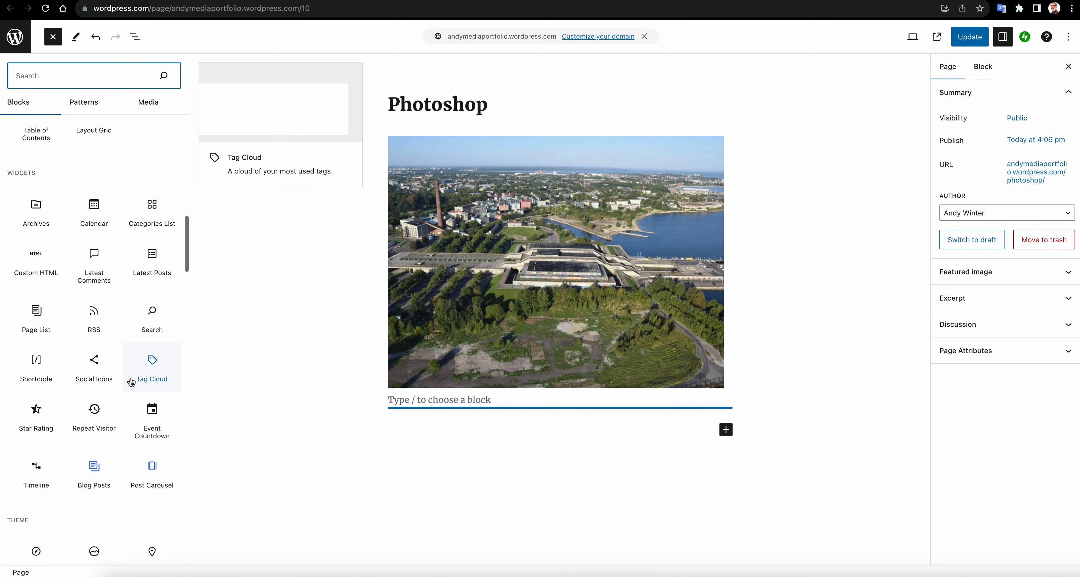
pyautogui.scroll(-15, 135, 383)
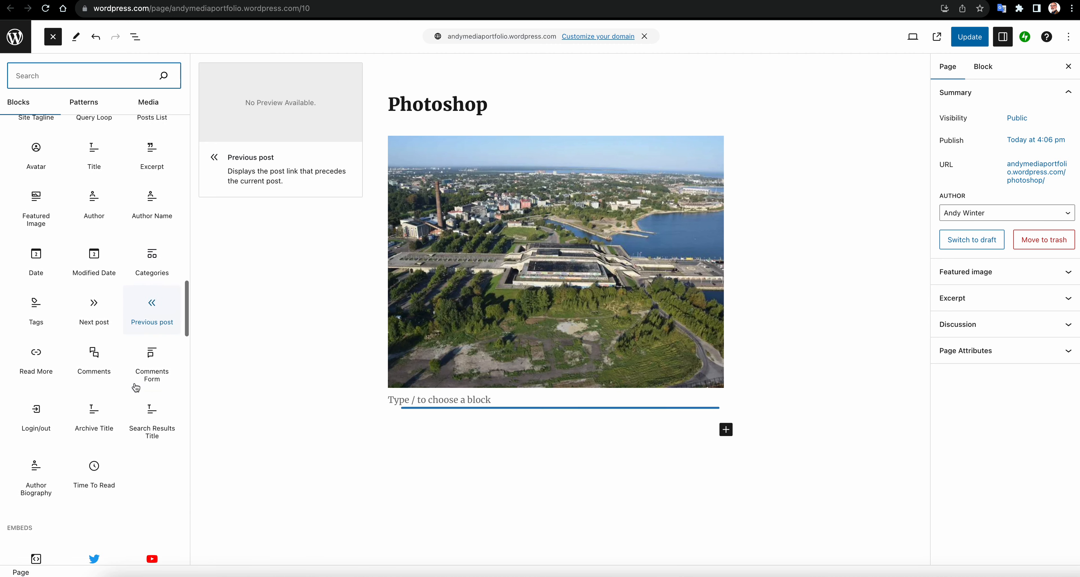
pyautogui.scroll(-1, 128, 256)
pyautogui.click(152, 193)
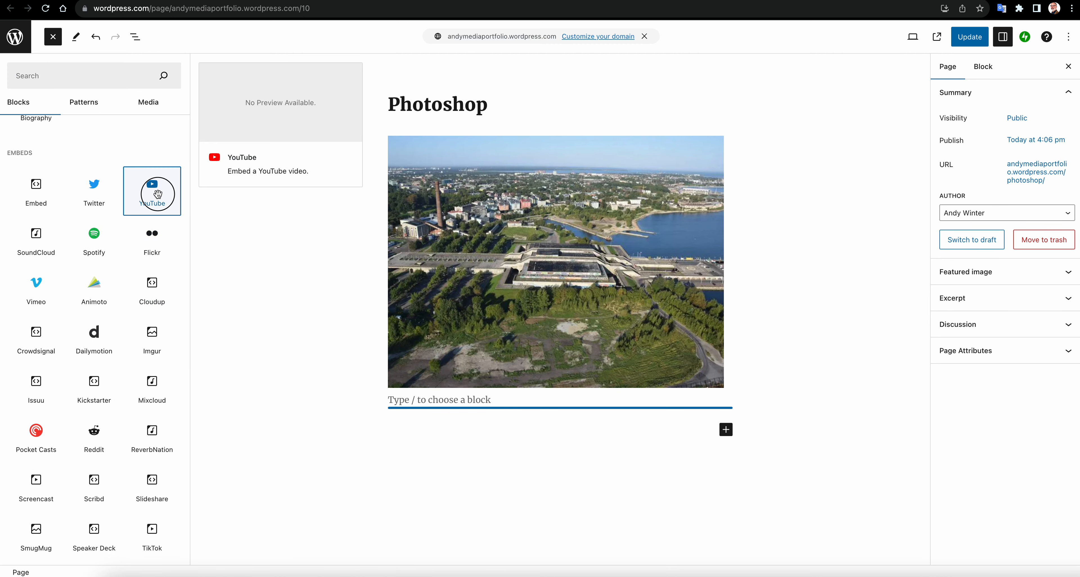
pyautogui.click(485, 488)
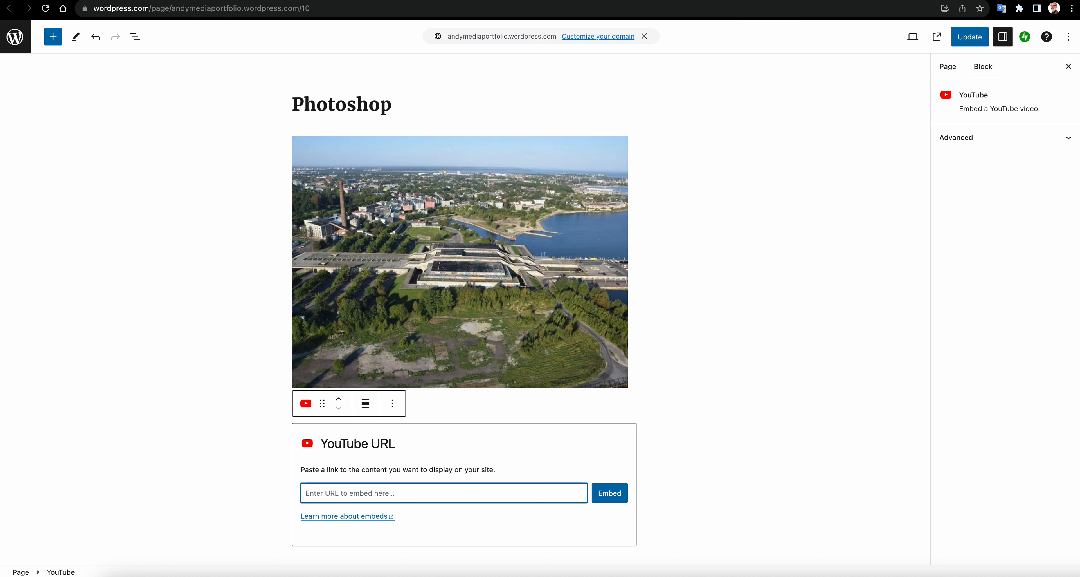
# Open YouTube in a new browser tab, choose the second channel, and copy the video link of "02 Lichtenstein adding dots" from its uploads.
pyautogui.press('super+t')
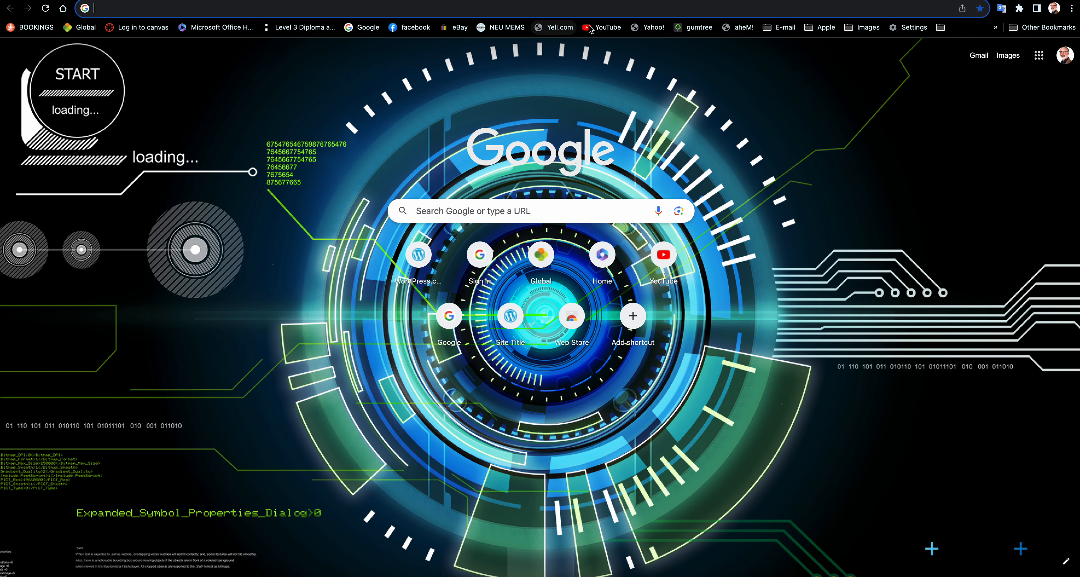
pyautogui.click(592, 29)
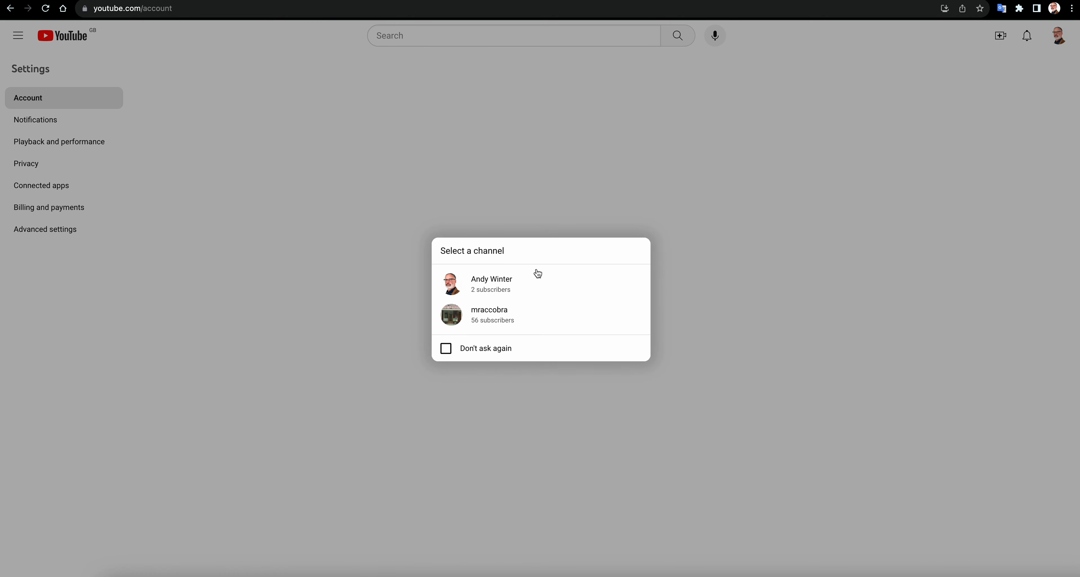
pyautogui.click(485, 321)
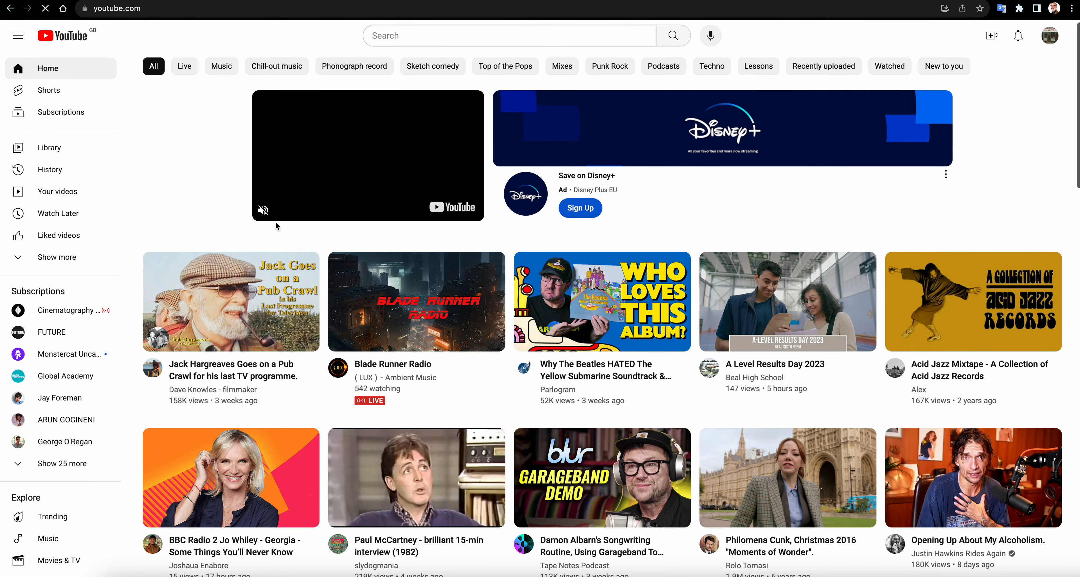
pyautogui.click(65, 191)
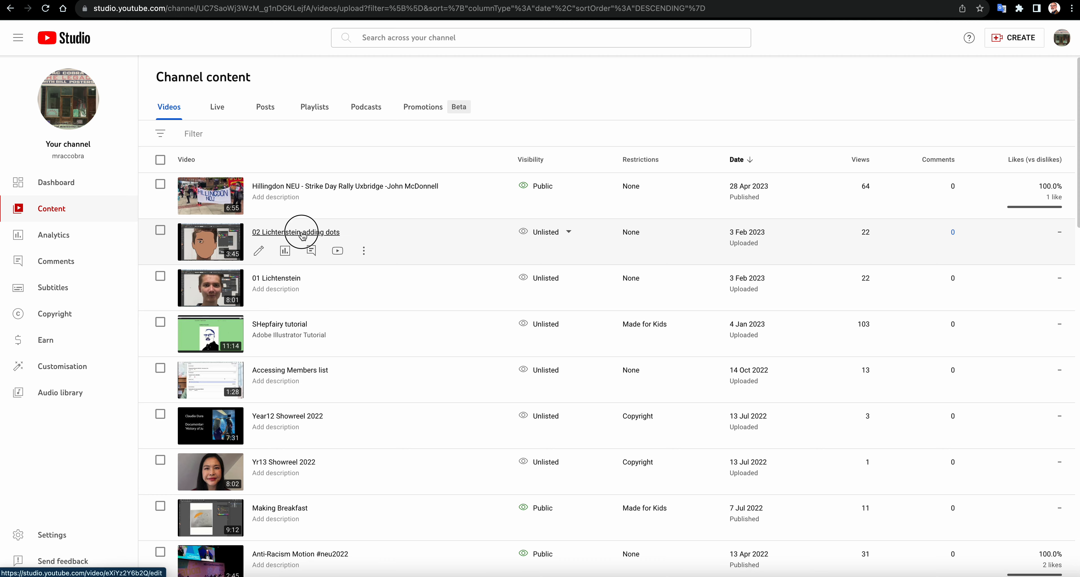
pyautogui.click(302, 233)
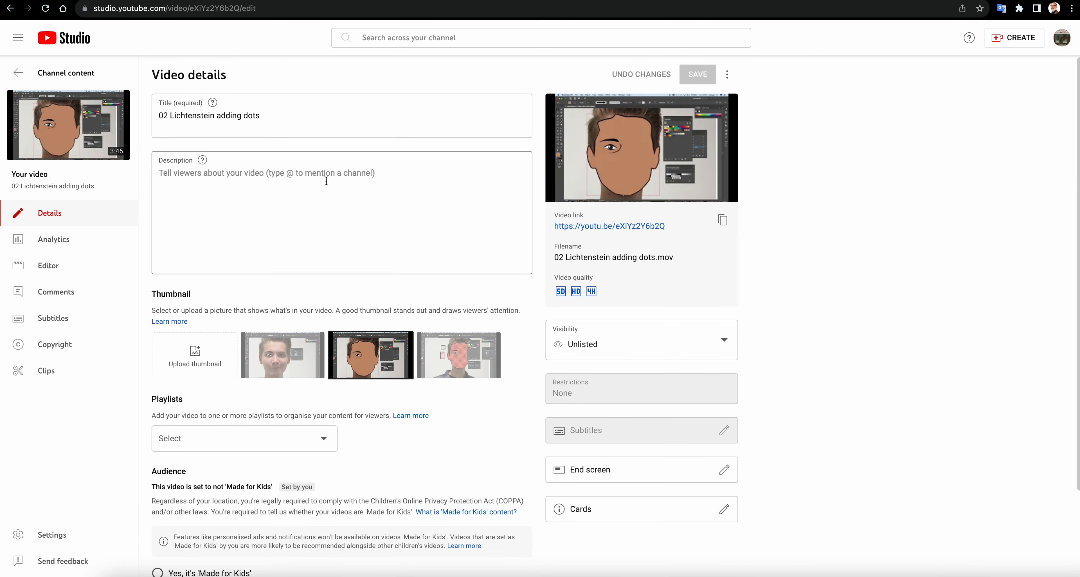
pyautogui.click(722, 220)
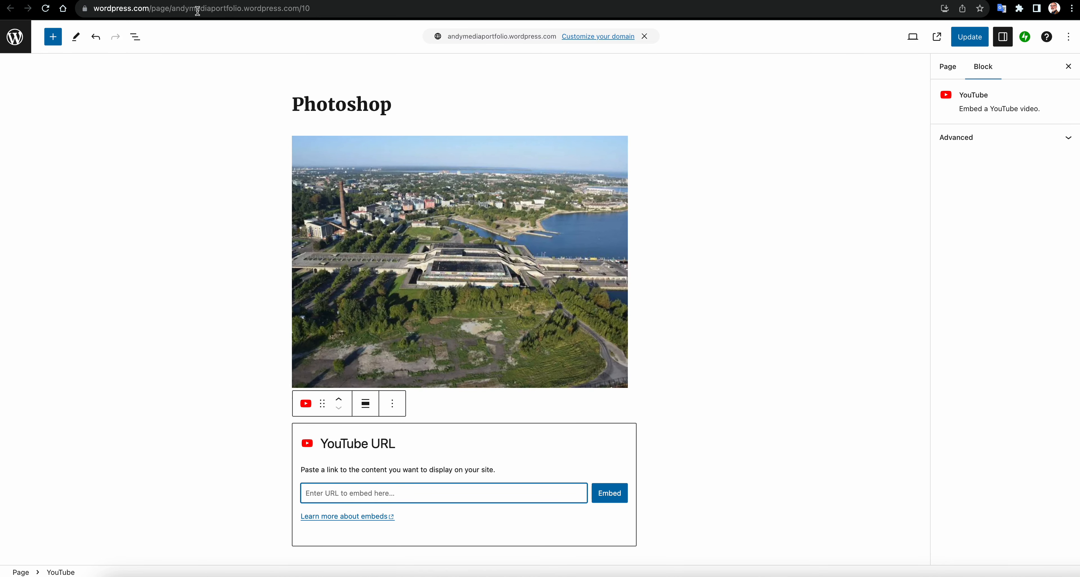
# Embed the copied "02 Lichtenstein adding dots" link in the YouTube block of the WordPress.com page.
pyautogui.hotkey('ctrl', 'v')
pyautogui.click(624, 498)
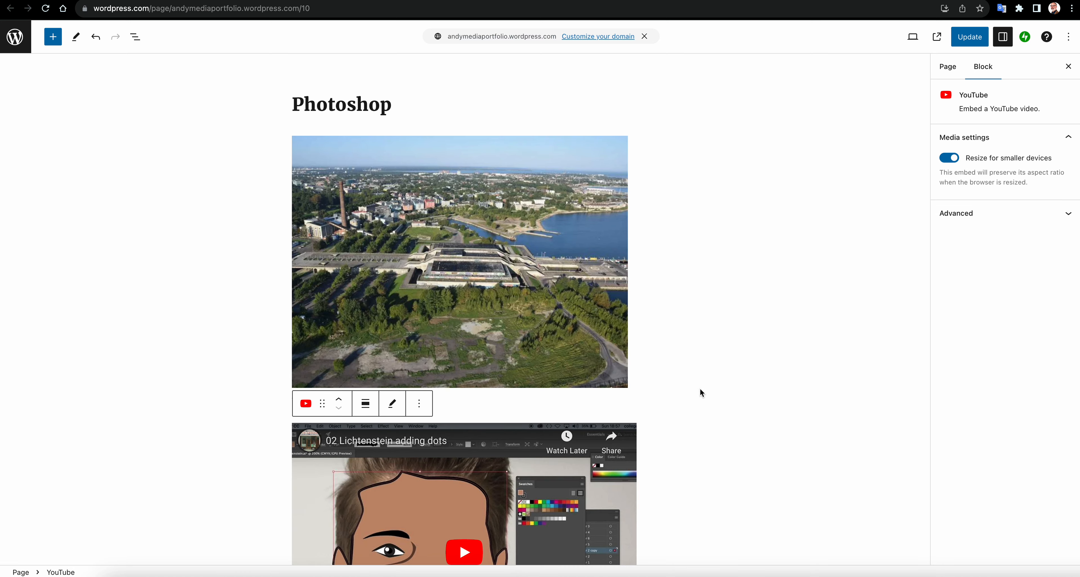
pyautogui.scroll(-9, 703, 386)
pyautogui.scroll(9, 707, 386)
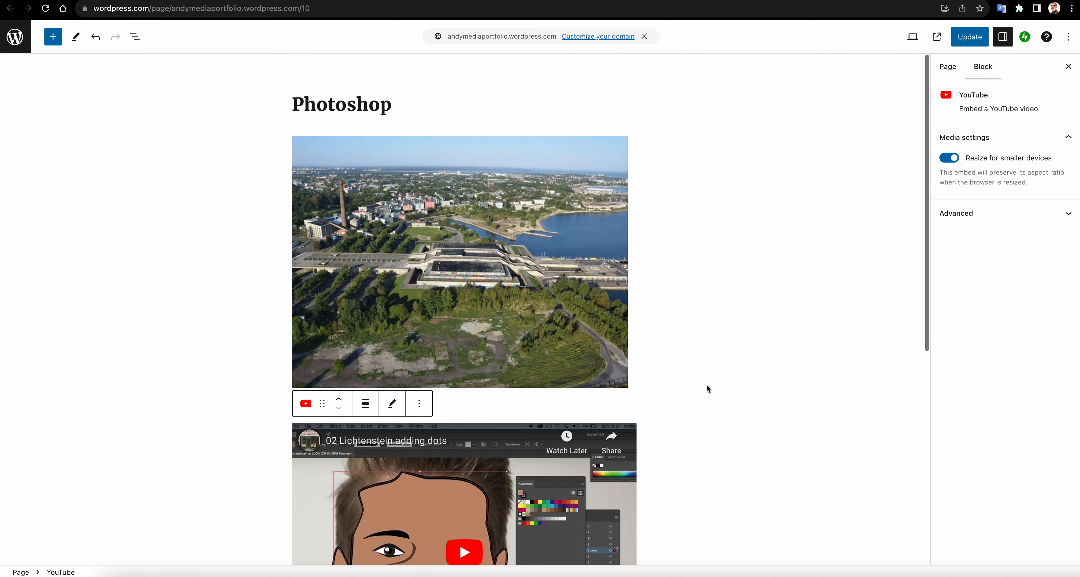
pyautogui.click(408, 103)
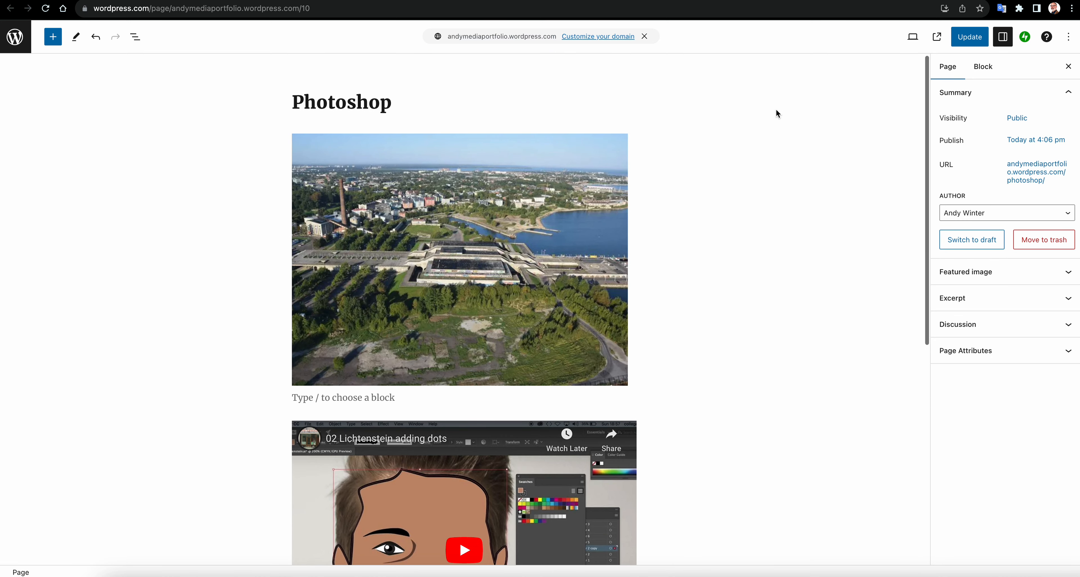
# Update the Photoshop page and view the published version to check how the image and video are laid out.
pyautogui.click(970, 39)
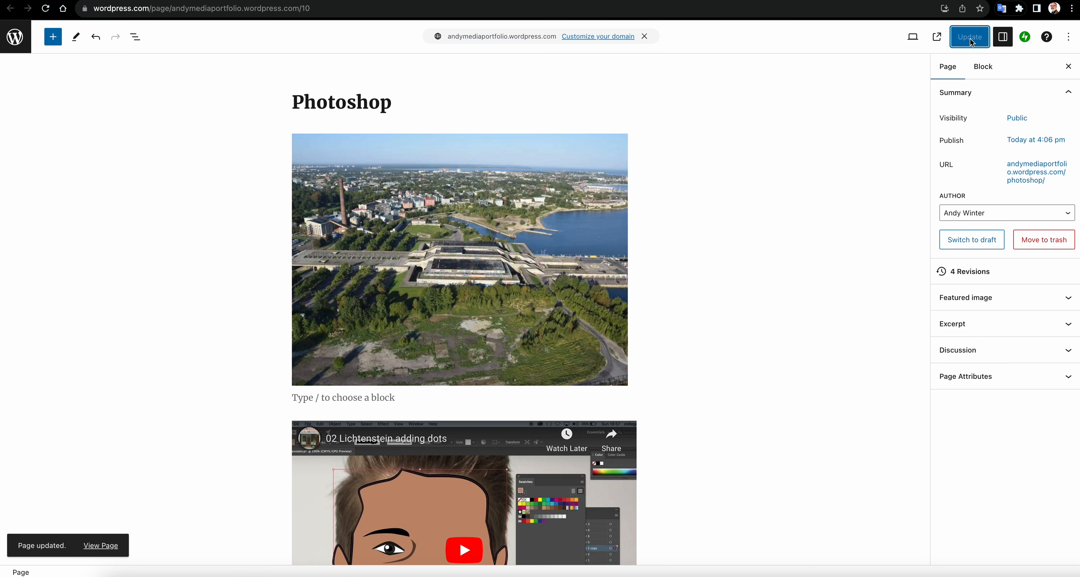
pyautogui.click(89, 554)
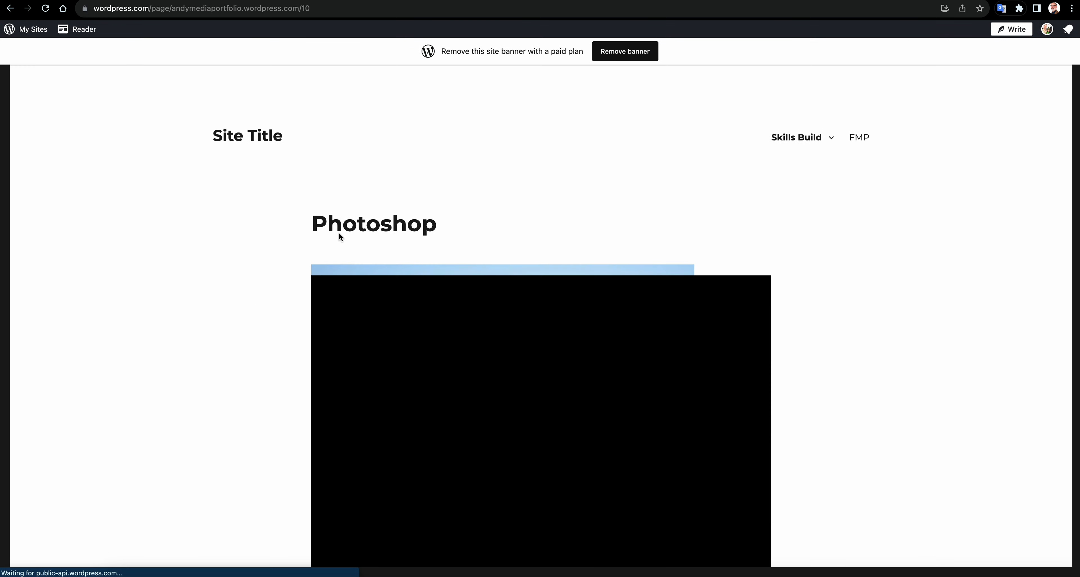
pyautogui.scroll(-1, 713, 280)
pyautogui.scroll(-4, 713, 280)
pyautogui.scroll(4, 692, 276)
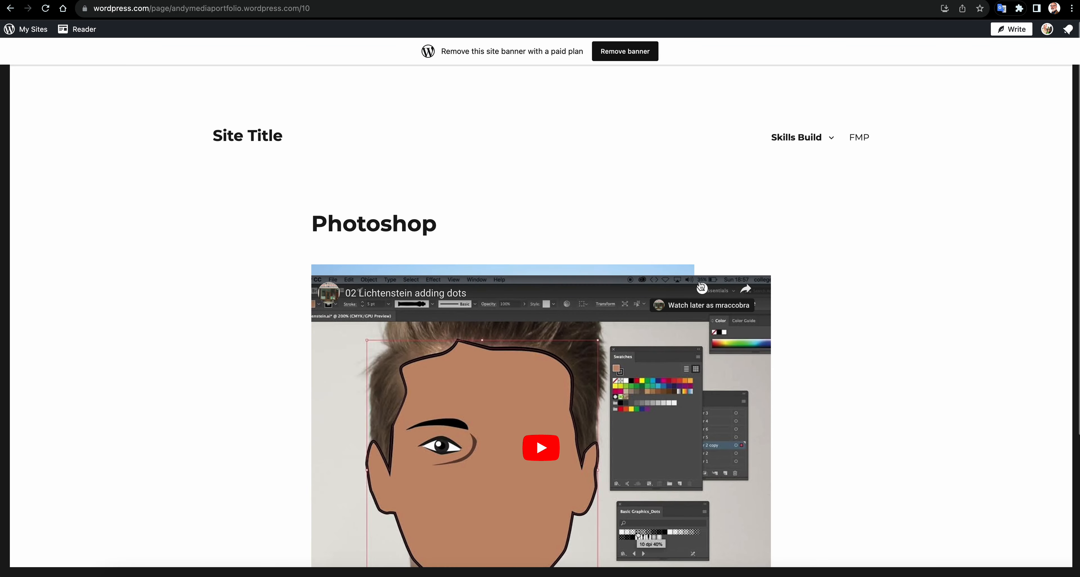
pyautogui.scroll(-3, 637, 273)
pyautogui.scroll(-1, 767, 299)
pyautogui.scroll(4, 767, 299)
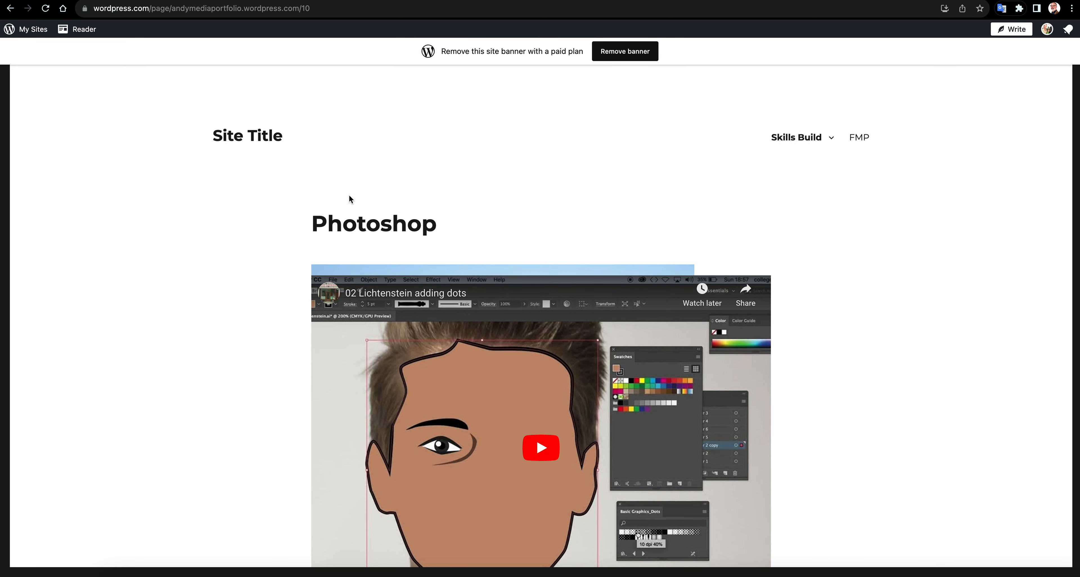
# Go back to the site's list of pages and reopen the Photoshop page for editing.
pyautogui.click(30, 32)
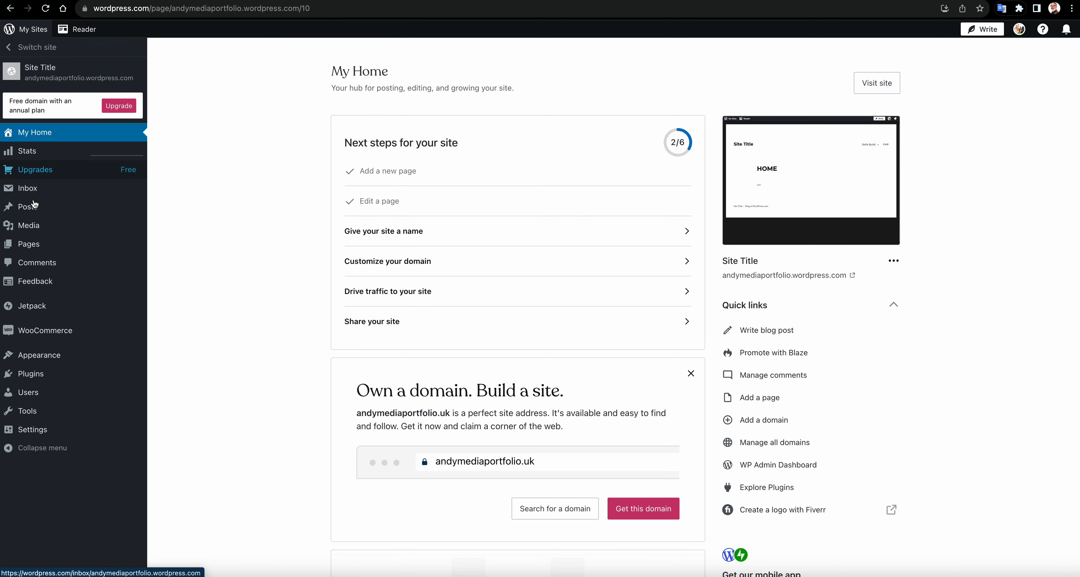
pyautogui.click(31, 246)
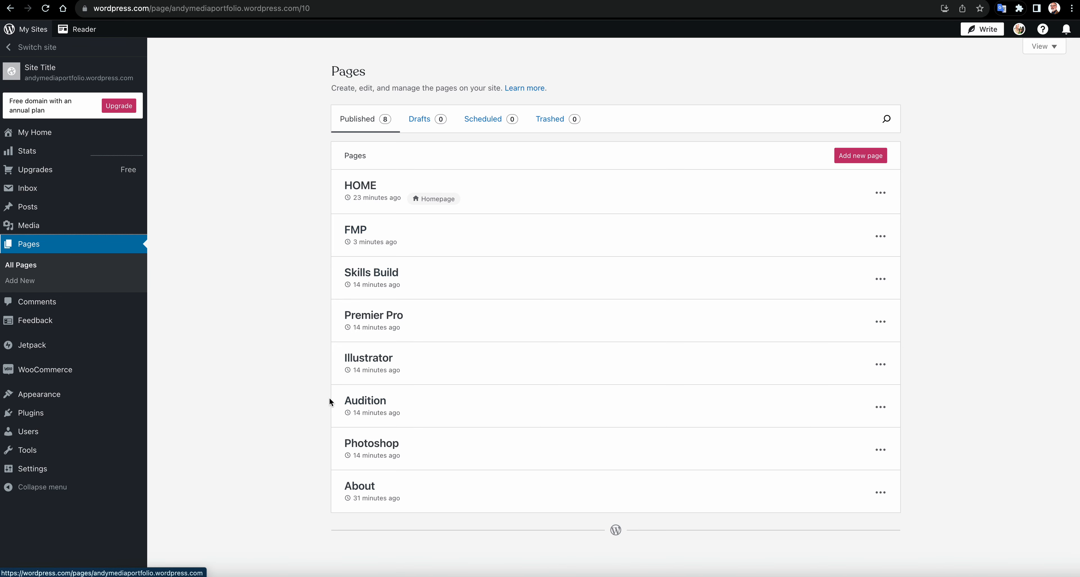
pyautogui.click(382, 444)
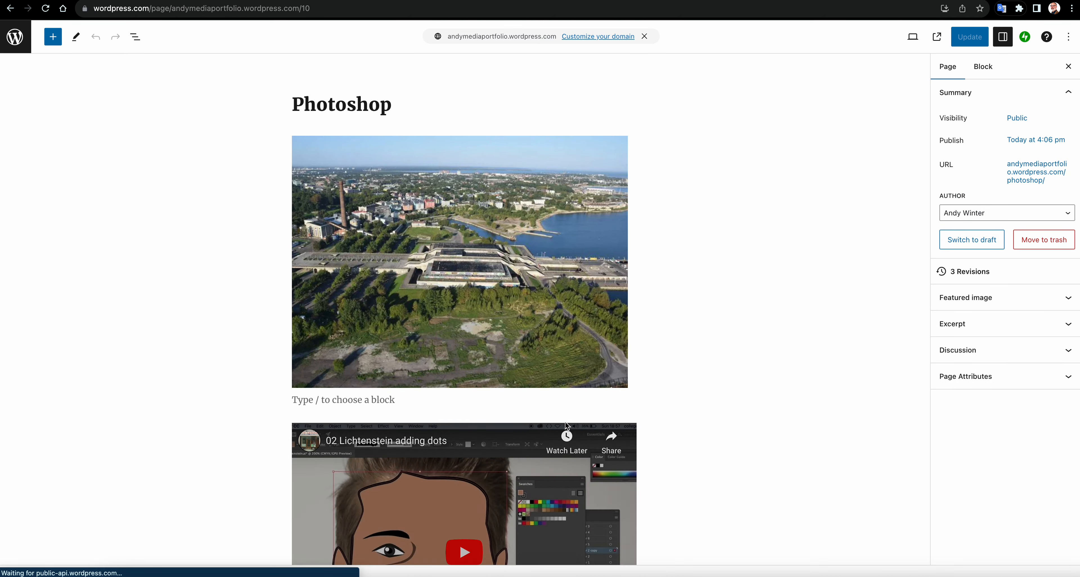
# Try turning off Resize for smaller devices on the YouTube embed, and turn it back on.
pyautogui.click(433, 407)
pyautogui.click(455, 407)
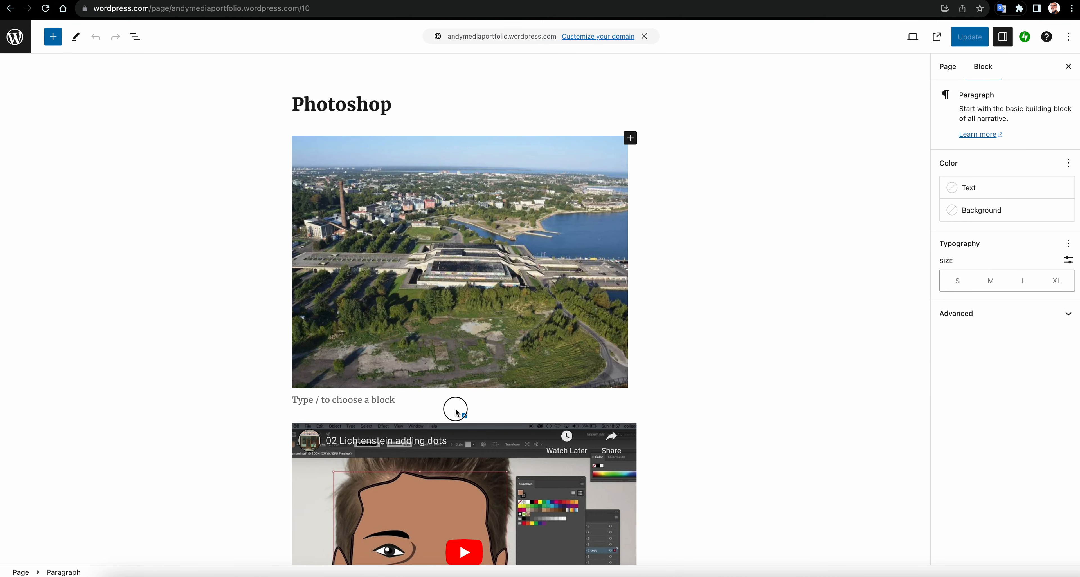
pyautogui.scroll(10, 691, 311)
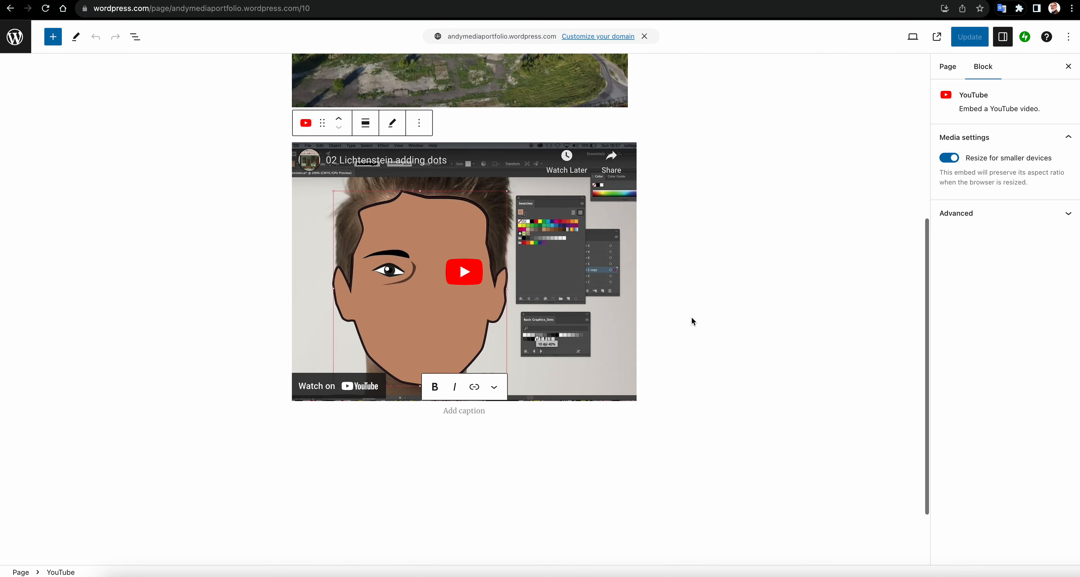
pyautogui.click(614, 289)
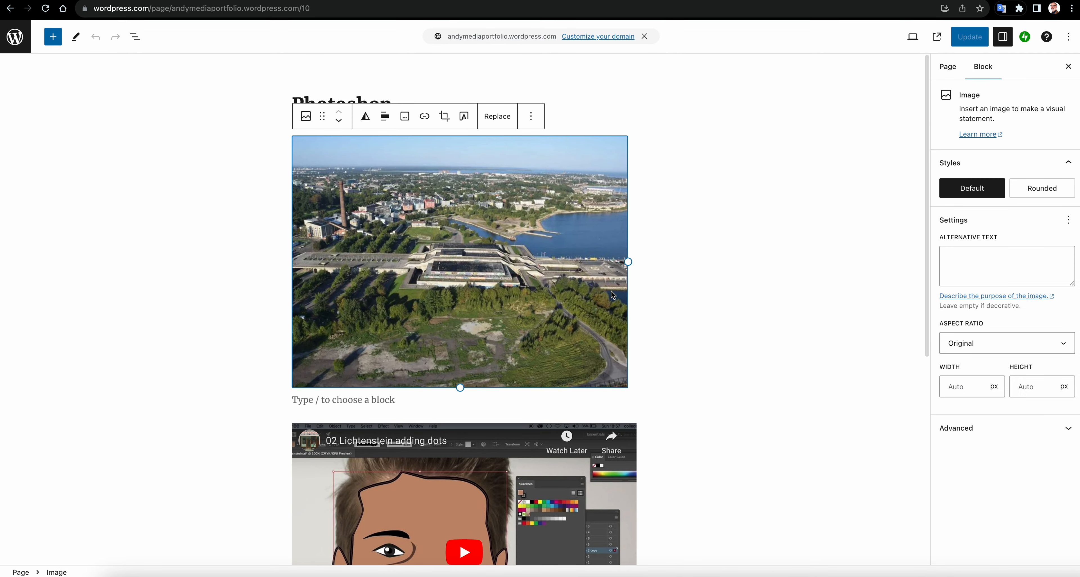
pyautogui.click(600, 470)
pyautogui.click(951, 159)
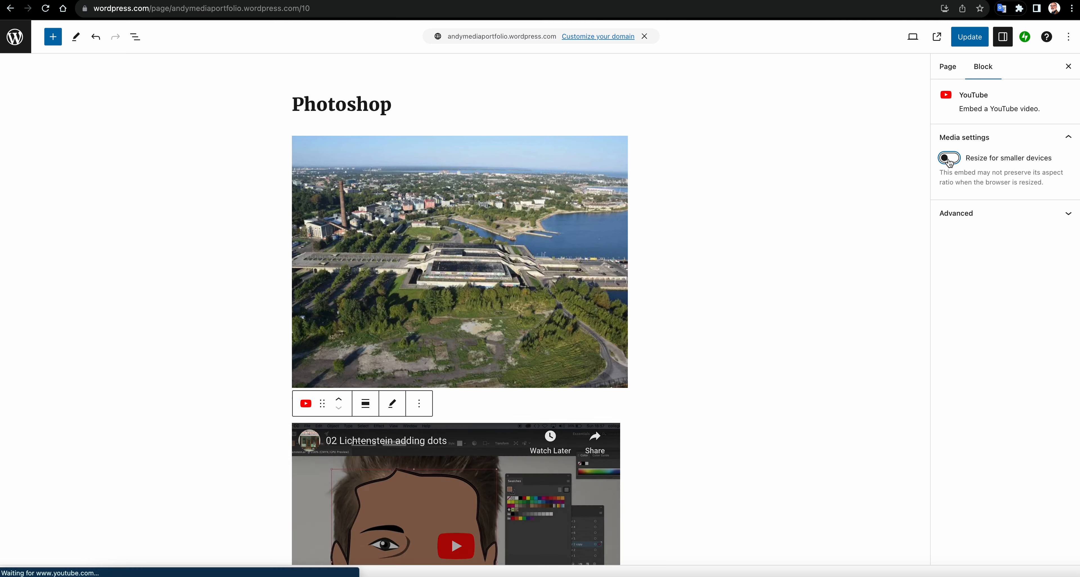
pyautogui.click(953, 161)
pyautogui.click(715, 352)
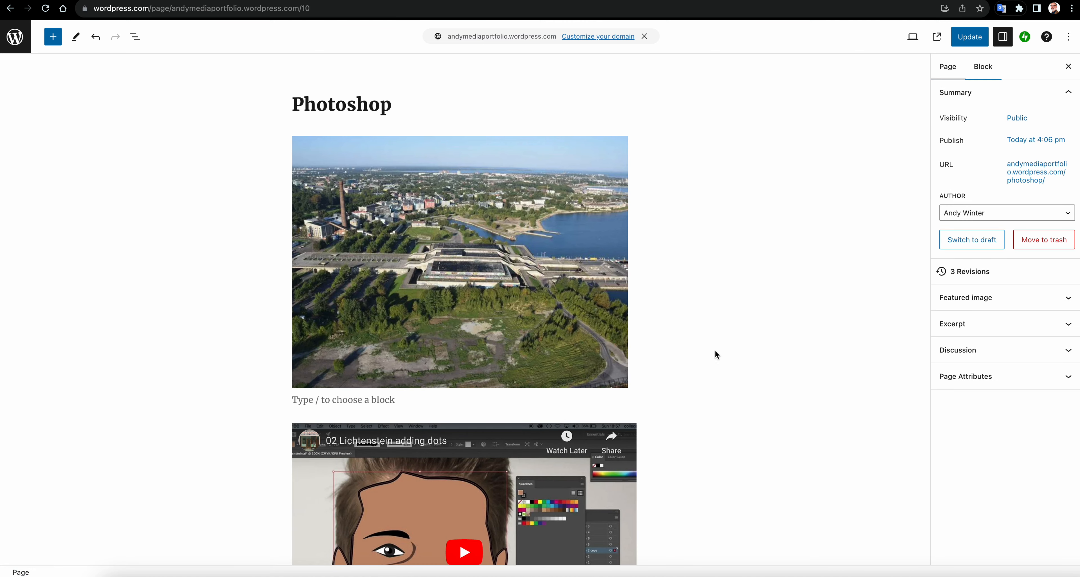
# Check the page down to the video, update the Photoshop page, and open the site's recent pages list.
pyautogui.scroll(-4, 699, 319)
pyautogui.scroll(1, 704, 316)
pyautogui.scroll(-3, 705, 317)
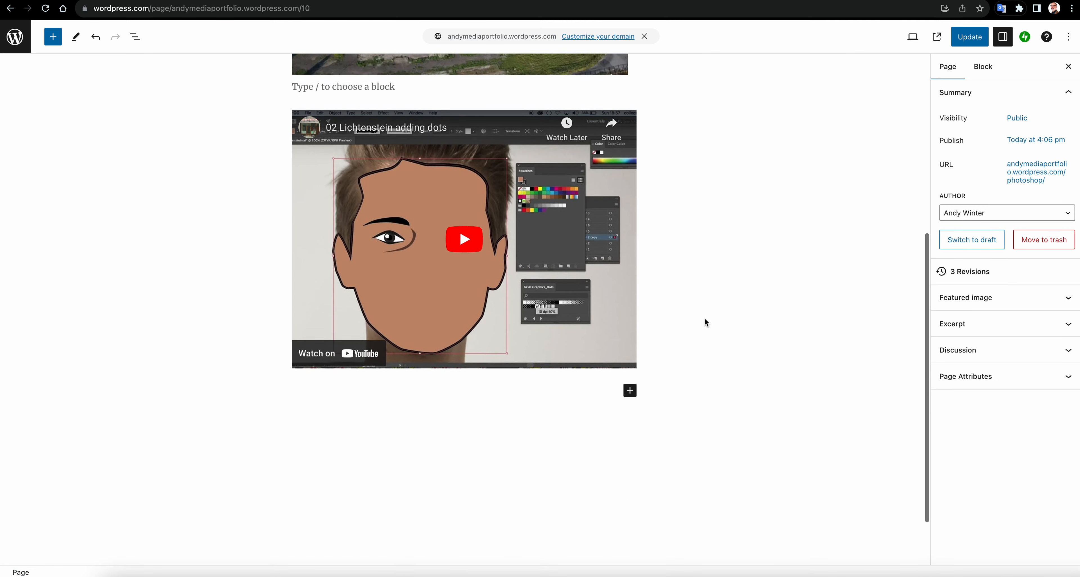
pyautogui.scroll(7, 699, 321)
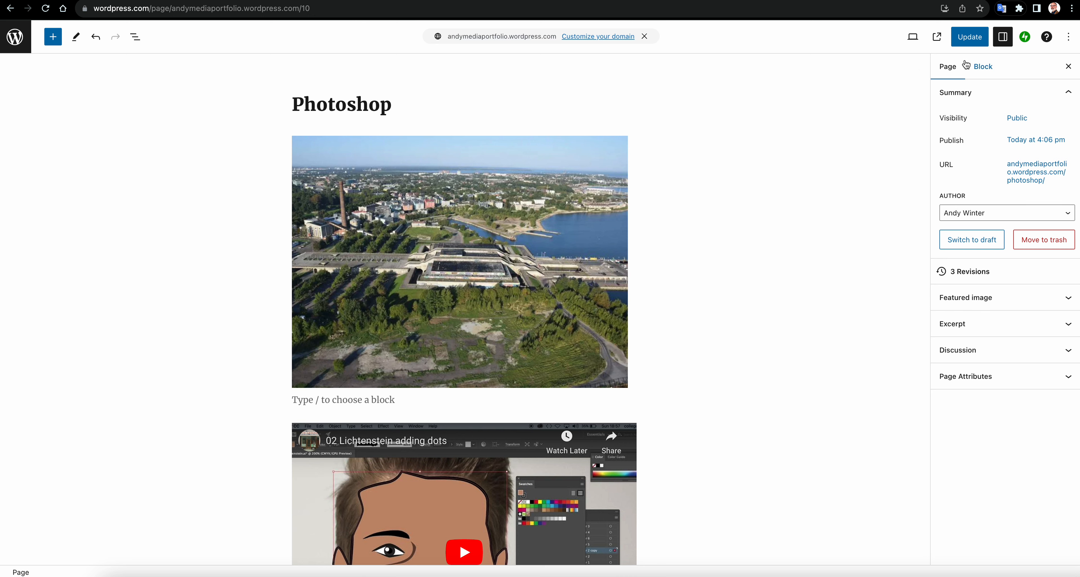
pyautogui.click(969, 37)
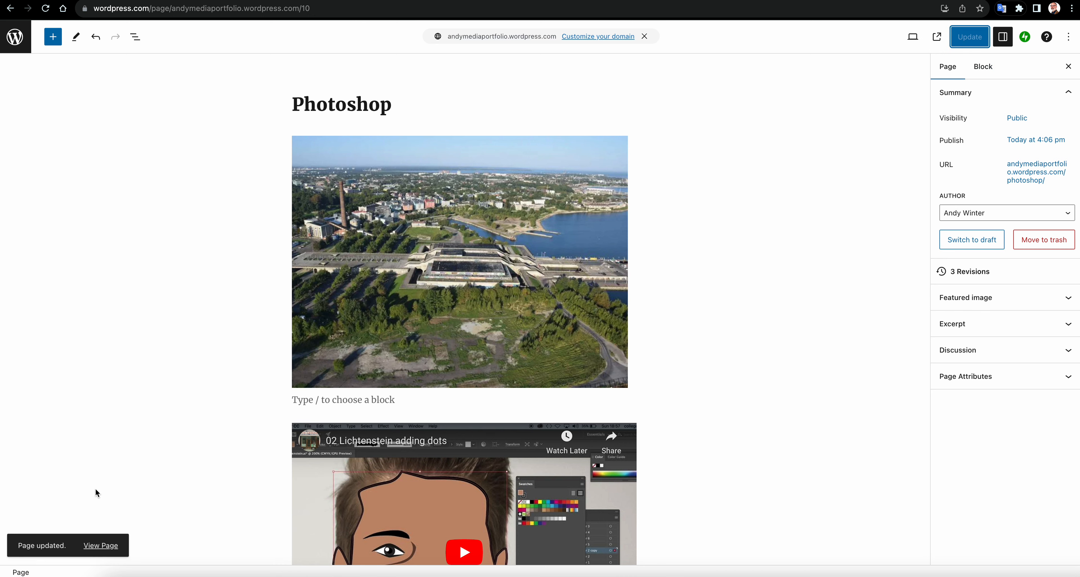
pyautogui.click(16, 38)
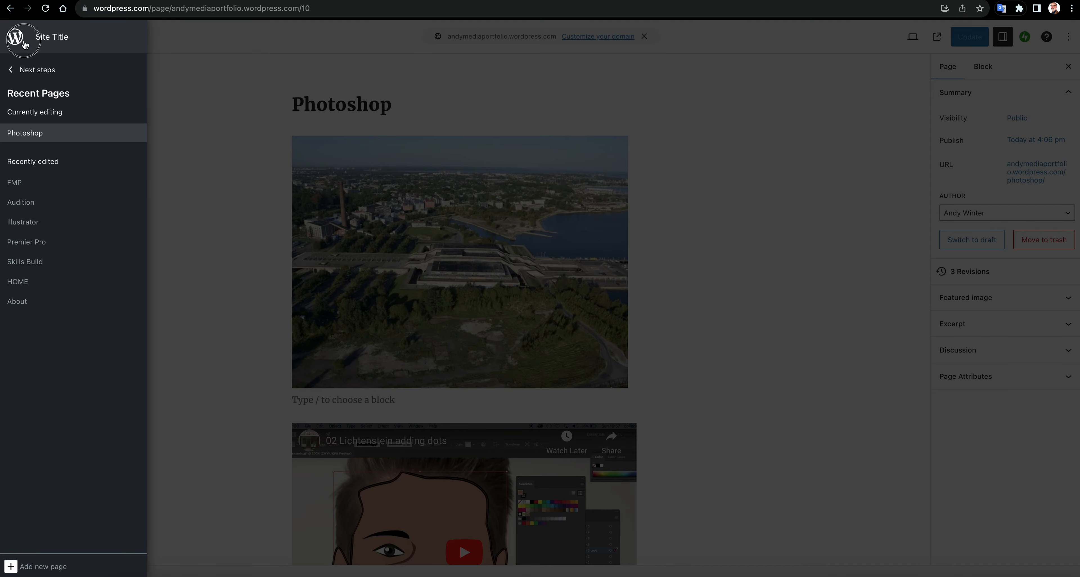
# Leave the page editor and return to the site's My Home dashboard.
pyautogui.click(15, 44)
pyautogui.click(14, 45)
pyautogui.click(27, 73)
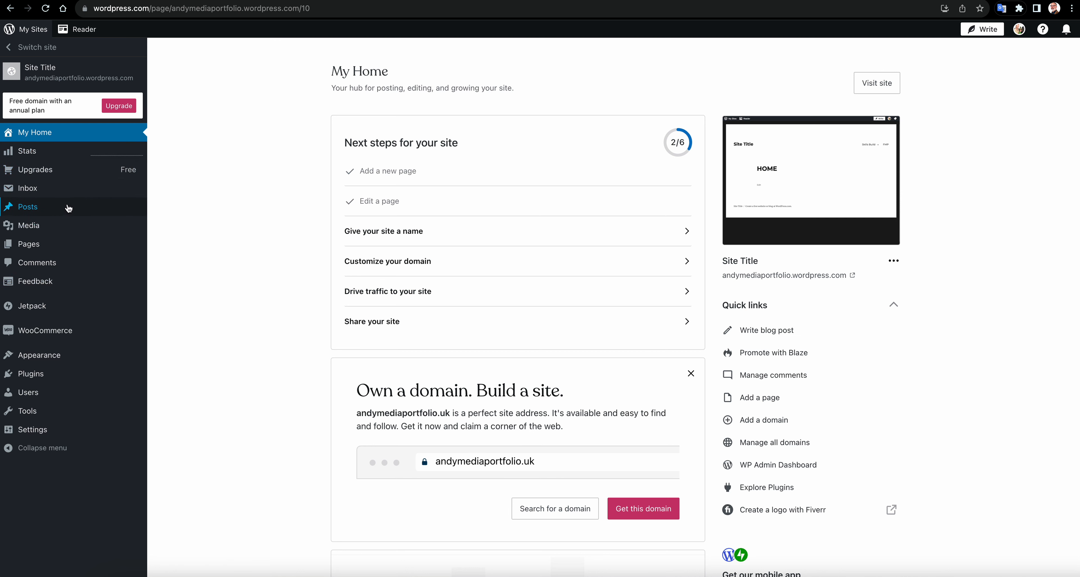
pyautogui.moveTo(43, 355)
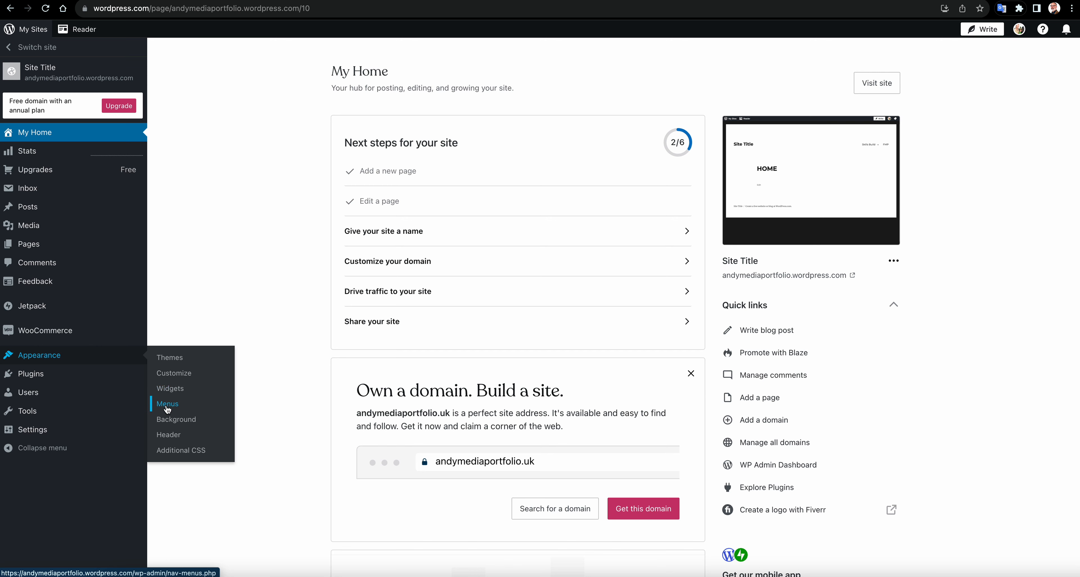
pyautogui.click(170, 389)
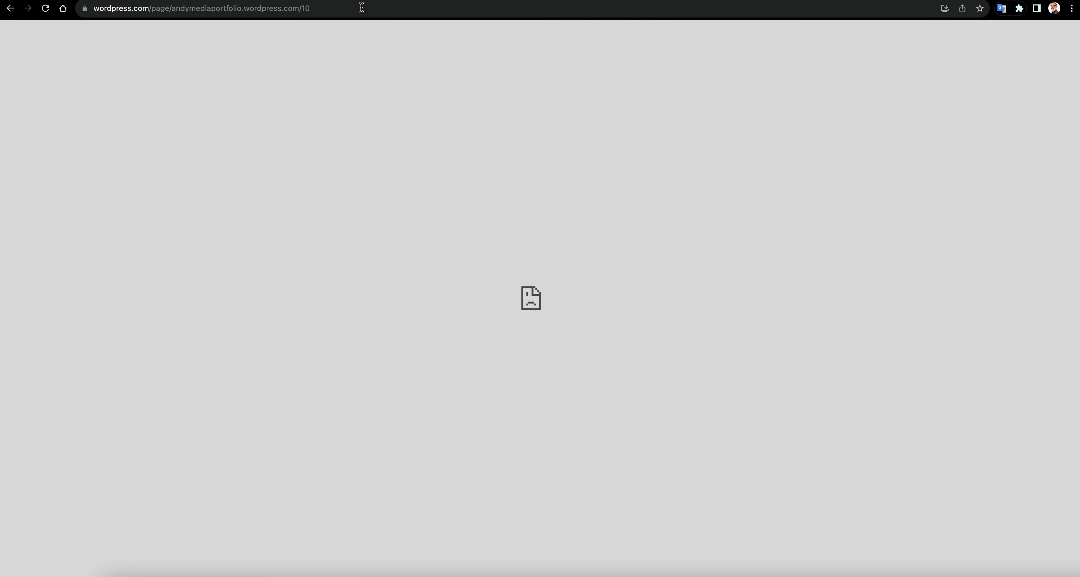
pyautogui.click(347, 9)
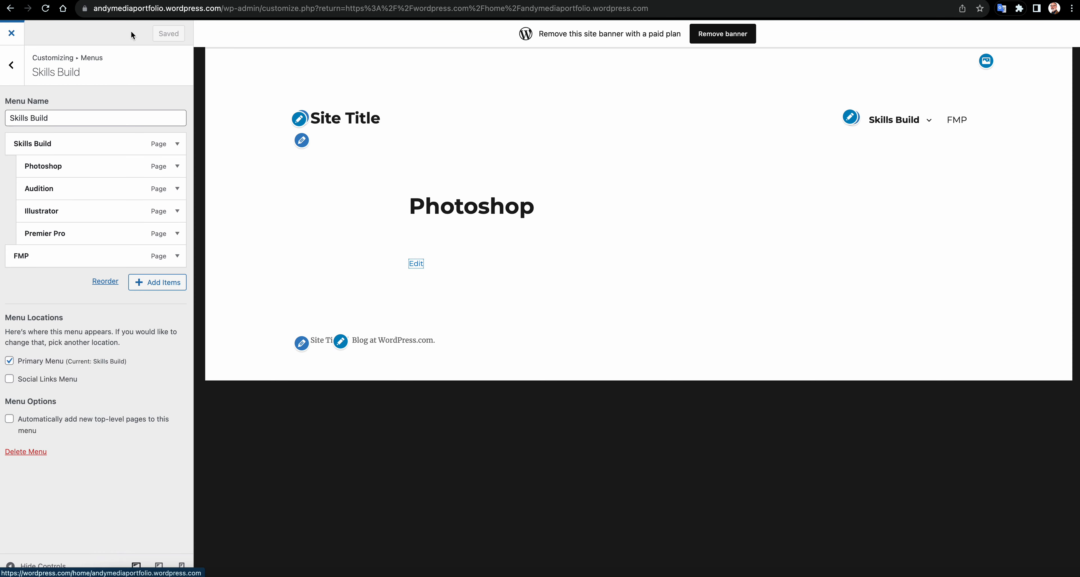
pyautogui.click(6, 63)
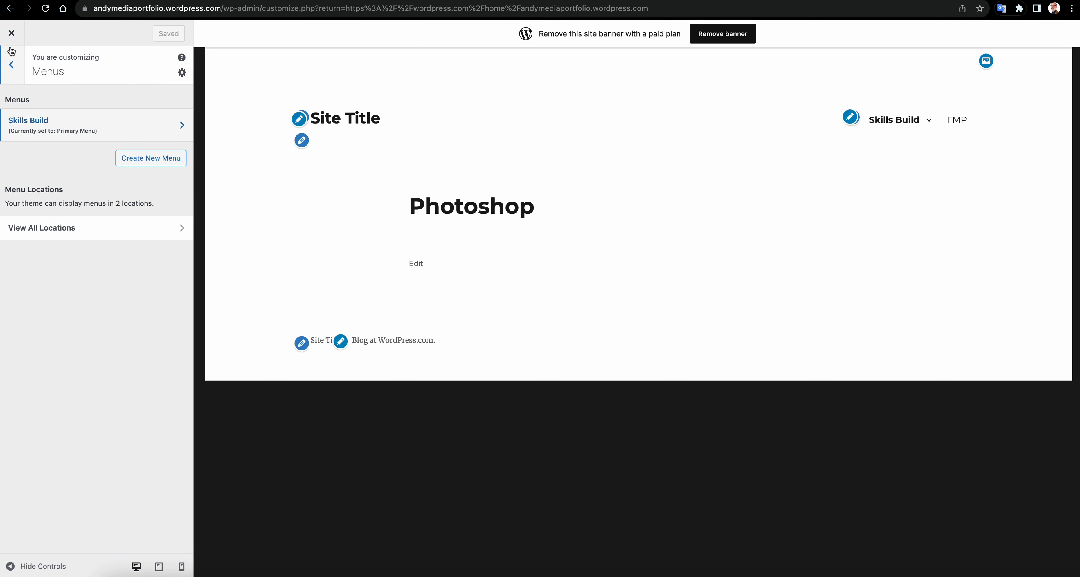
pyautogui.click(11, 34)
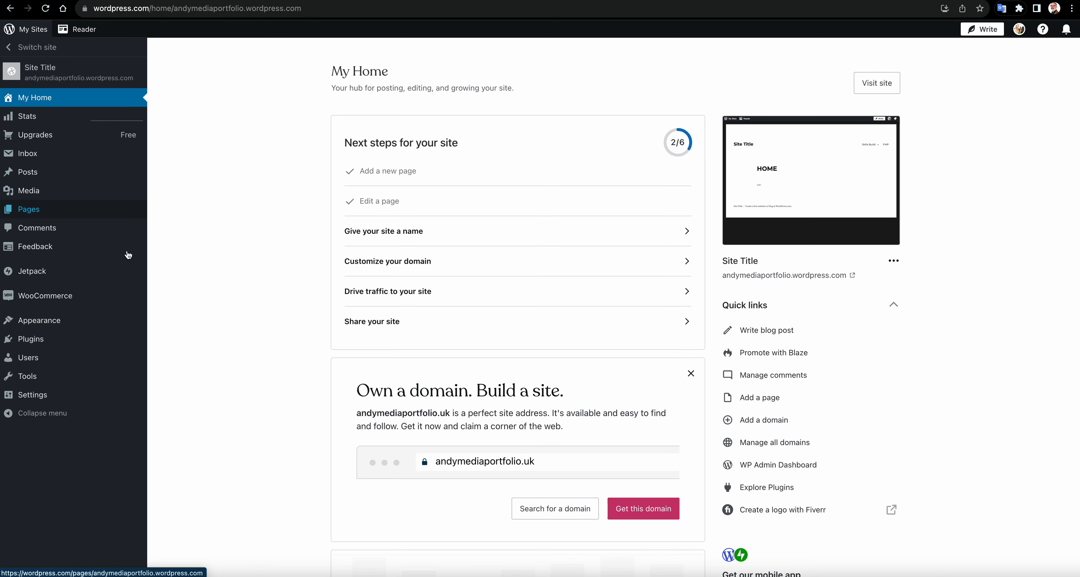
# Open the site customizer and set the headings font to Alegreya Sans and the base font to Arimo.
pyautogui.click(40, 354)
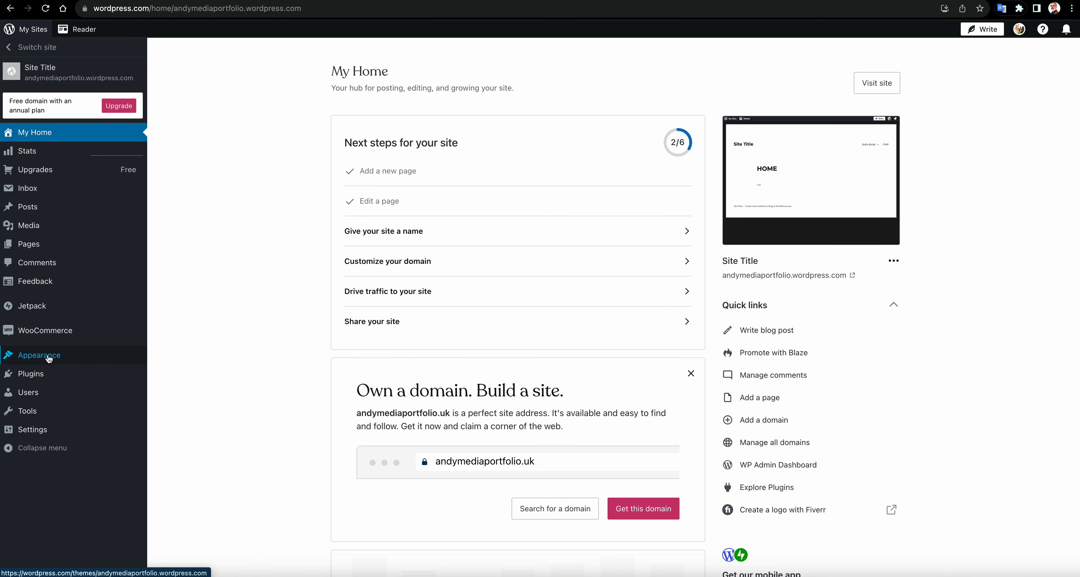
pyautogui.click(28, 393)
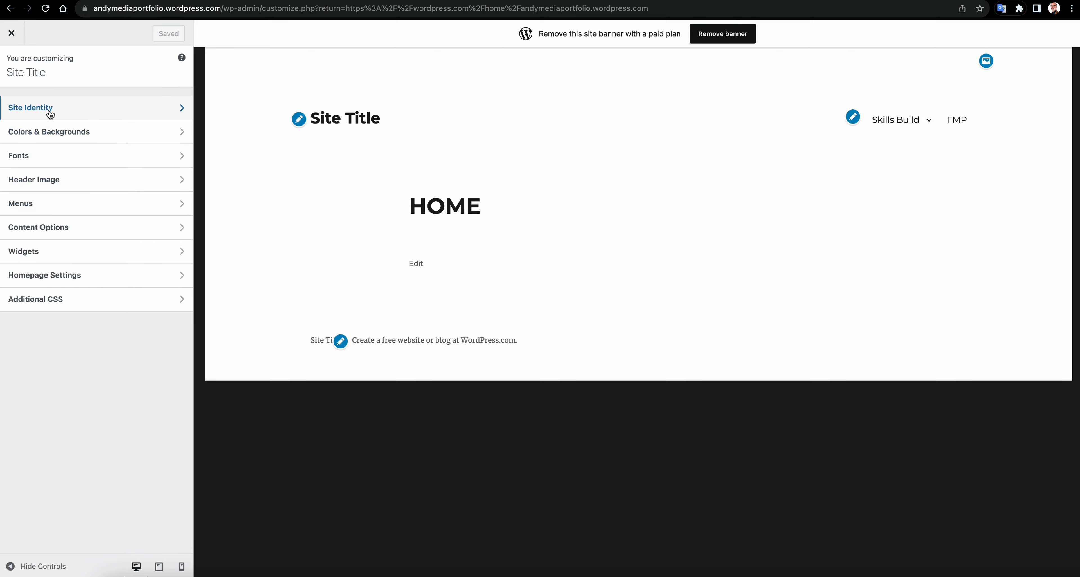
pyautogui.click(43, 159)
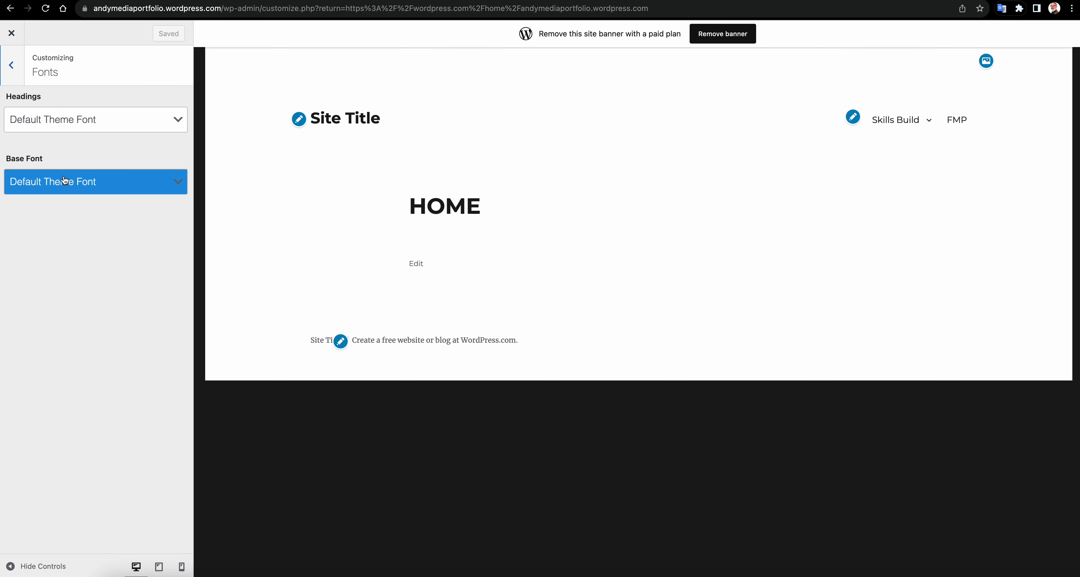
pyautogui.click(112, 120)
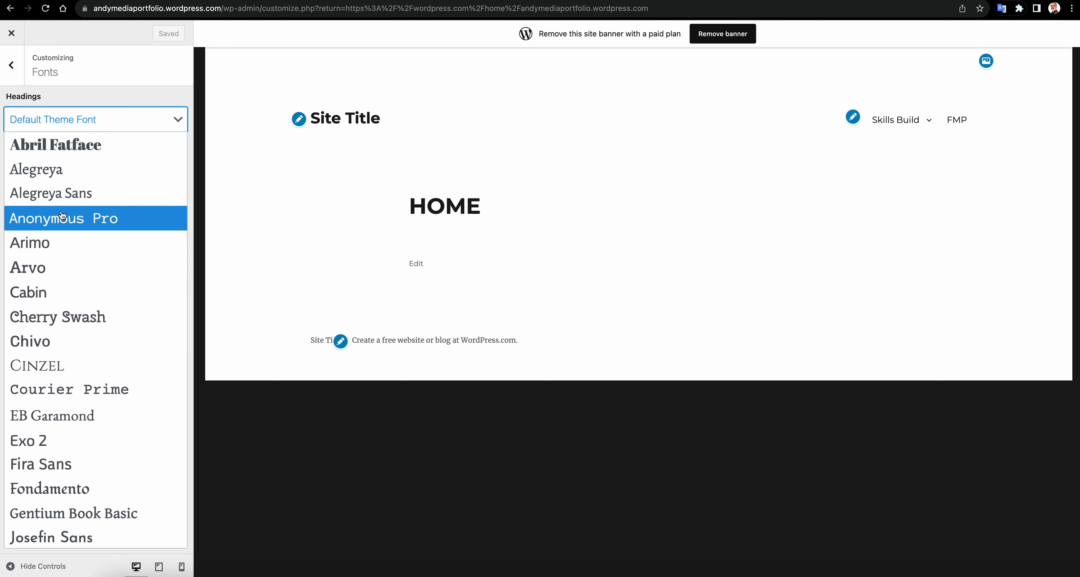
pyautogui.click(63, 193)
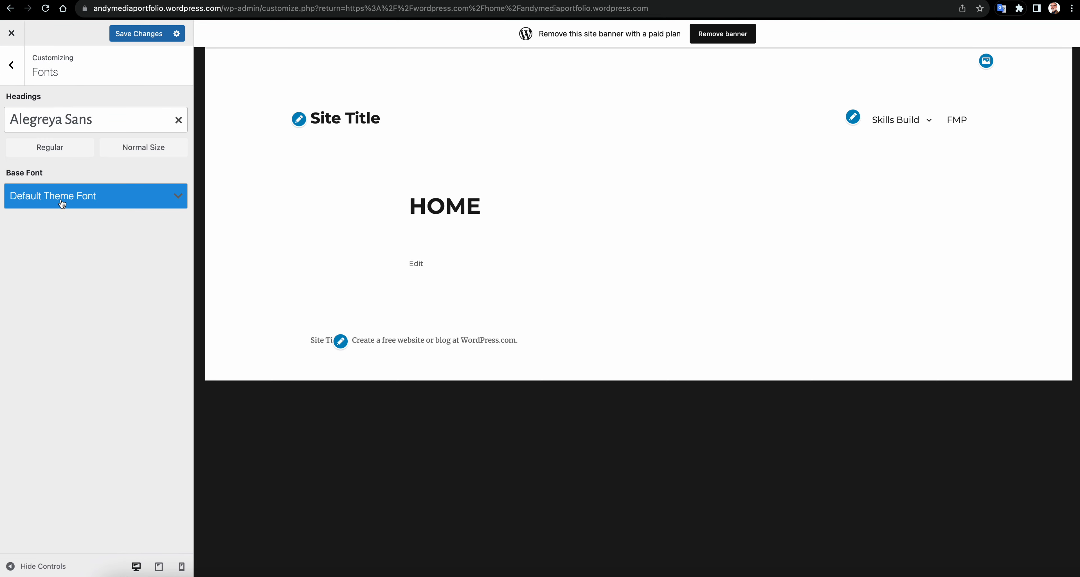
pyautogui.click(101, 207)
pyautogui.click(89, 295)
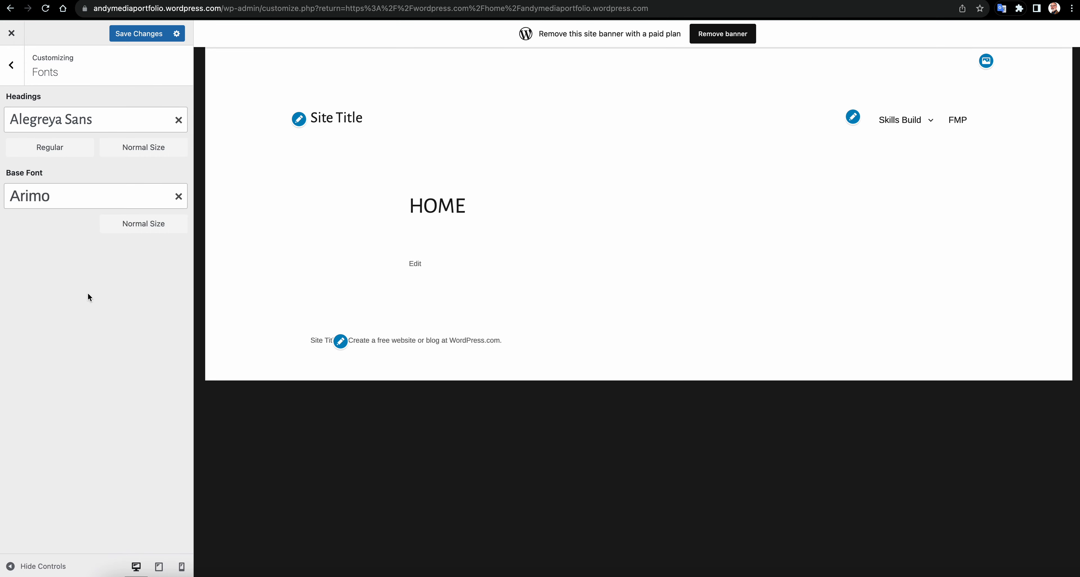
# Open the site's colour and background settings and try several featured palettes, finishing with the yellow and brown one.
pyautogui.click(11, 65)
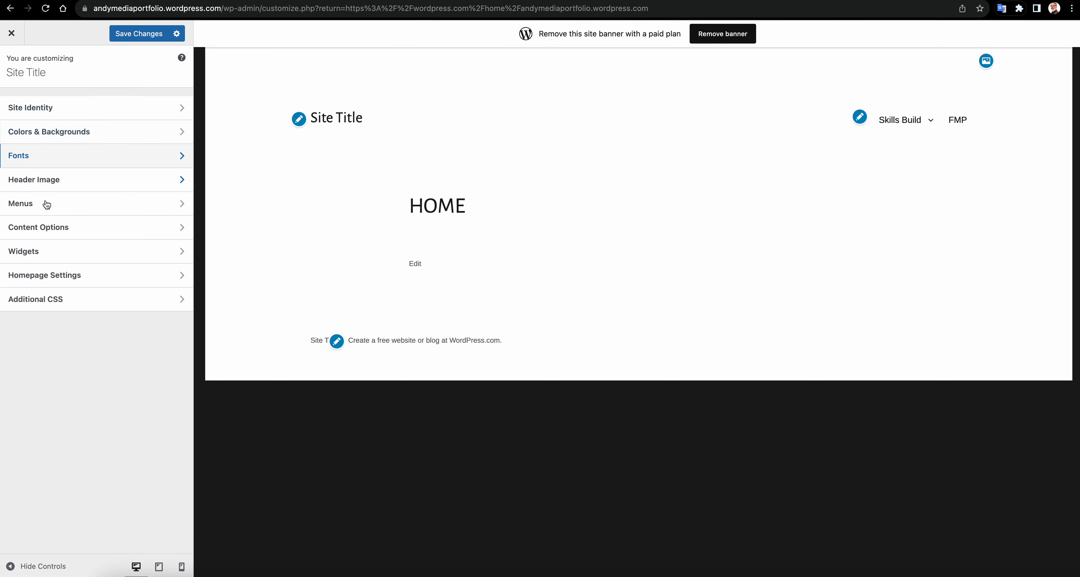
pyautogui.click(57, 133)
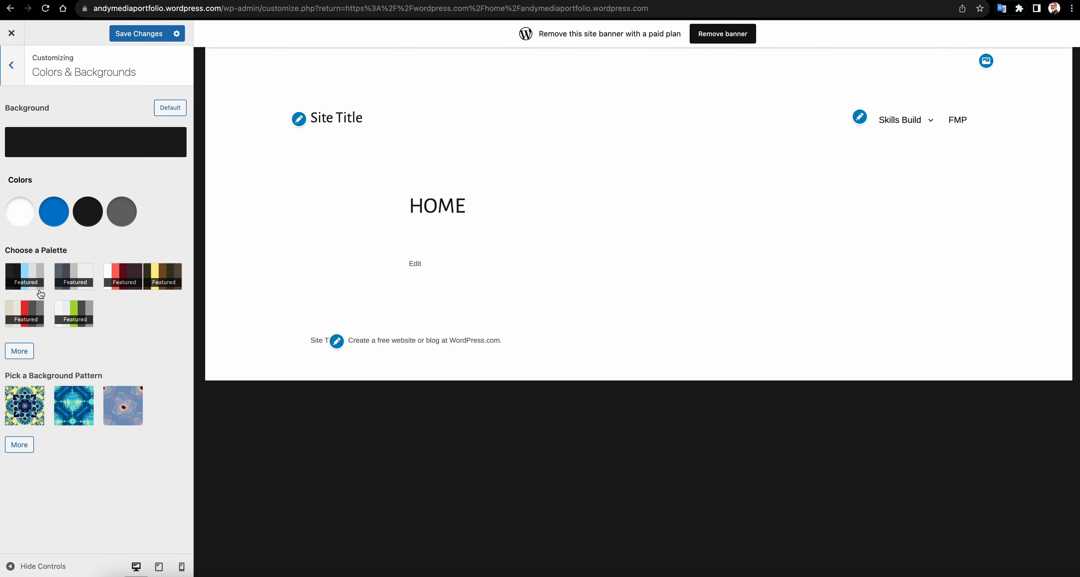
pyautogui.click(125, 283)
pyautogui.click(156, 281)
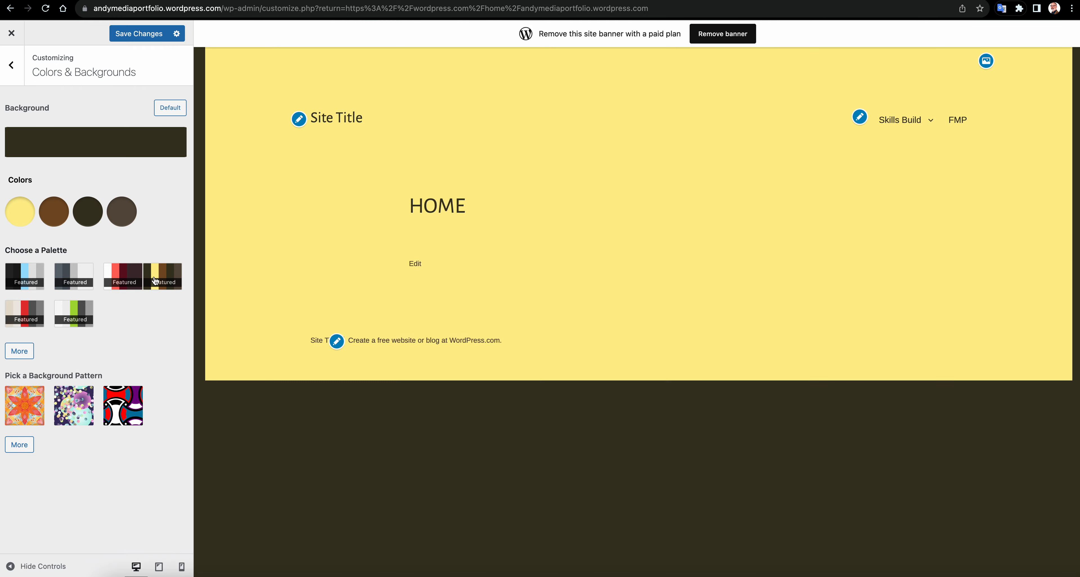
pyautogui.click(88, 315)
pyautogui.click(18, 314)
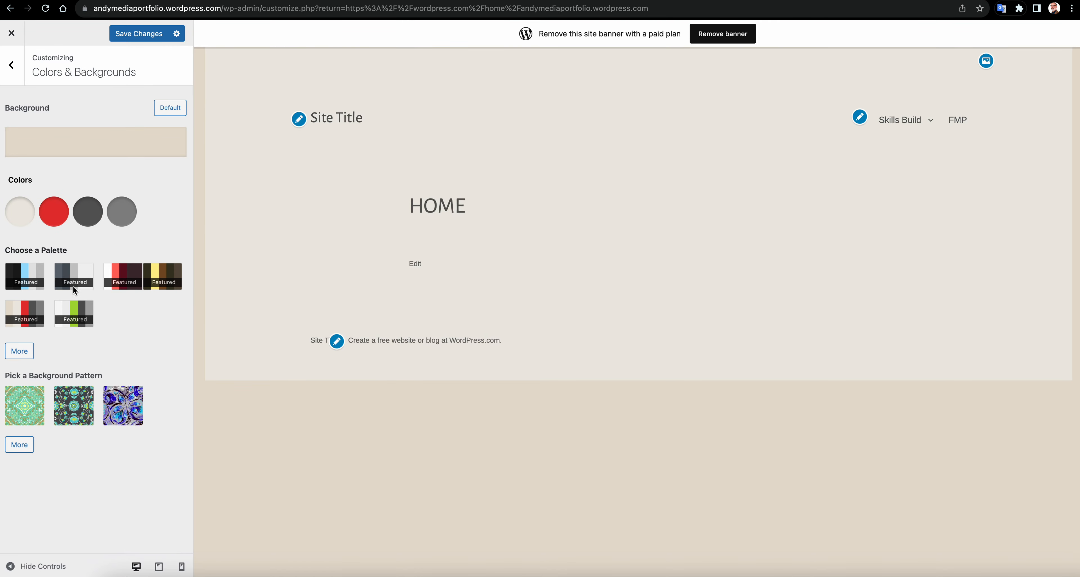
pyautogui.click(168, 275)
# Try a grey page background, red link colour, near-black main text colour and dark grey (#595959) secondary text colour.
pyautogui.click(12, 215)
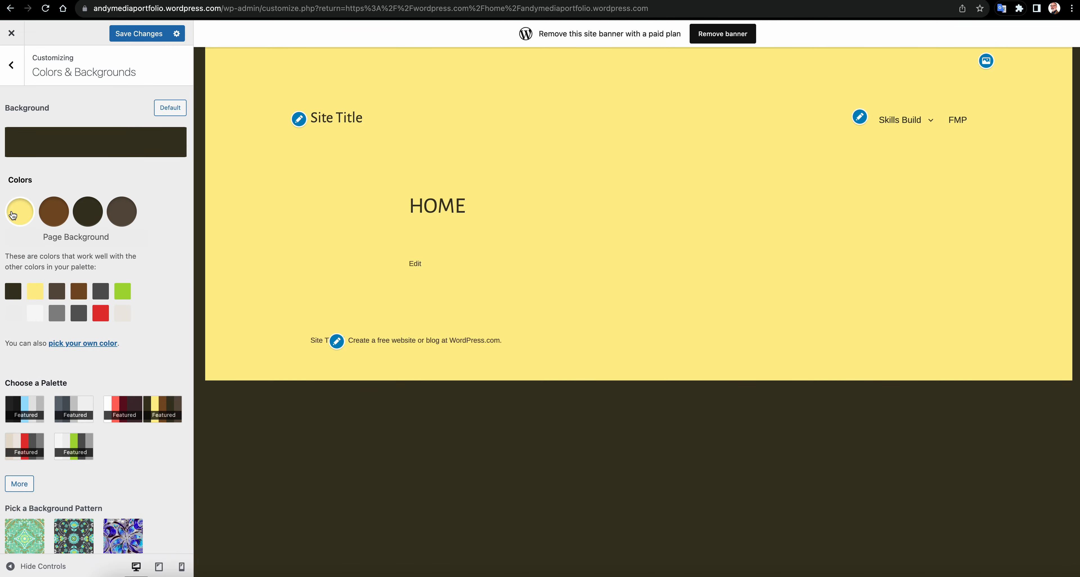
pyautogui.click(60, 314)
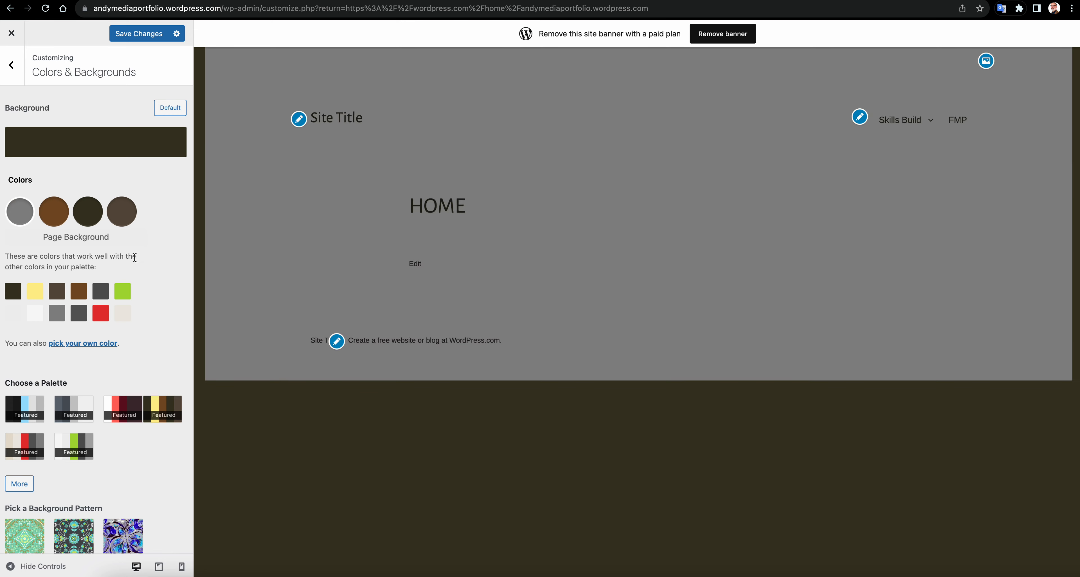
pyautogui.click(55, 214)
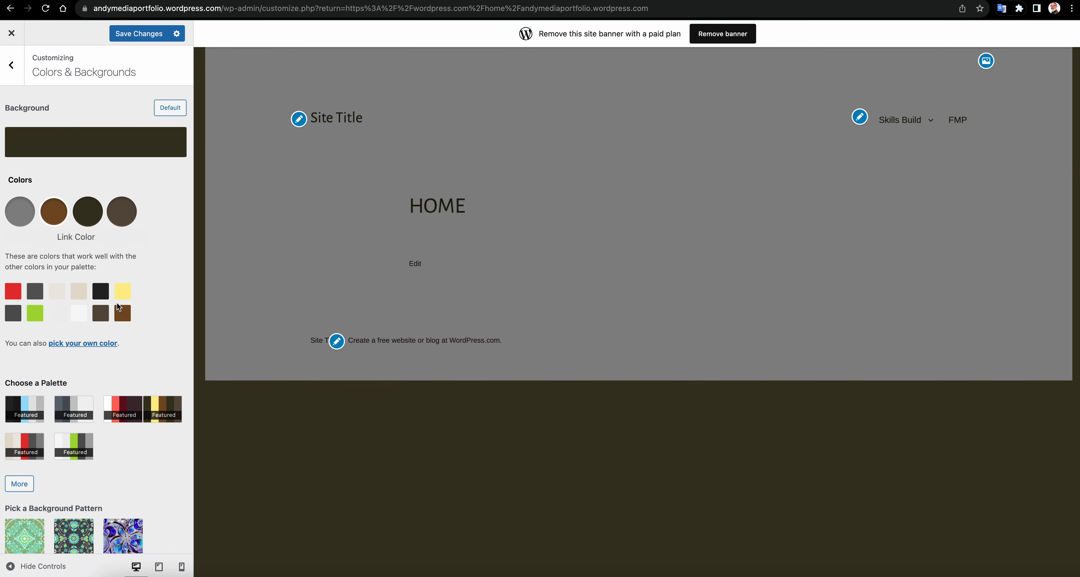
pyautogui.click(93, 216)
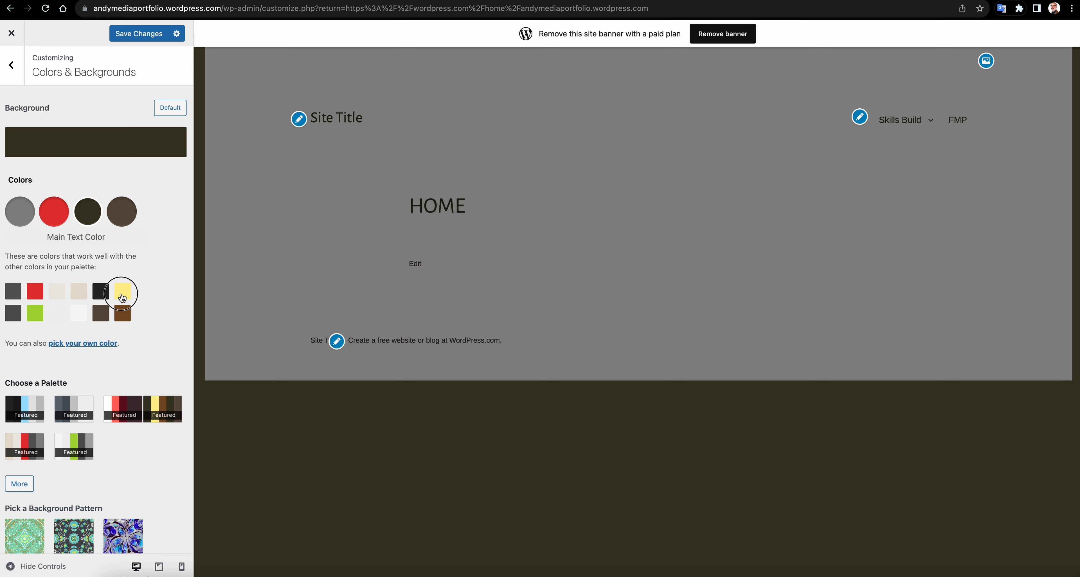
pyautogui.click(103, 297)
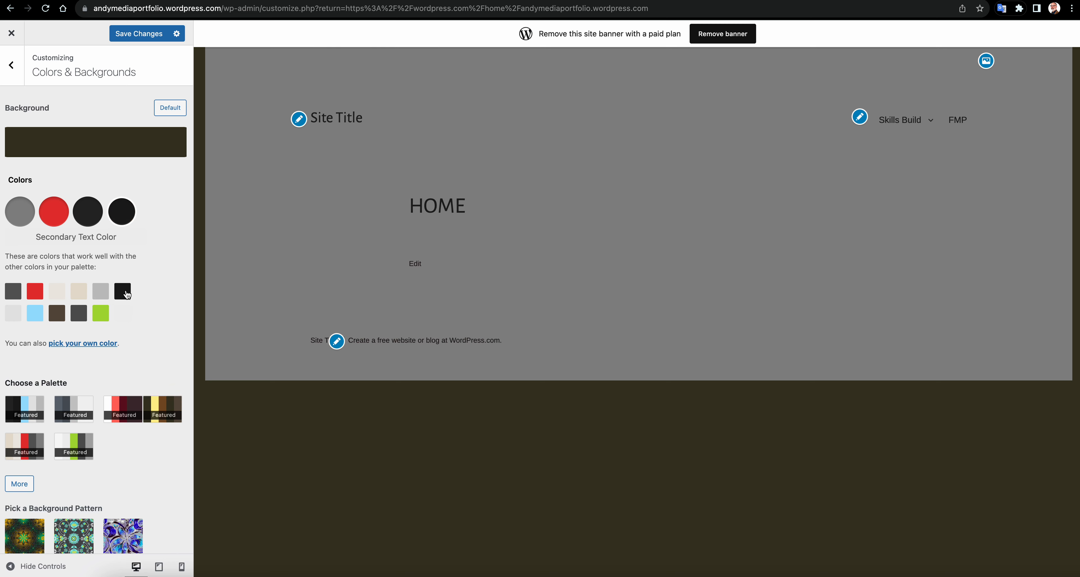
pyautogui.click(8, 299)
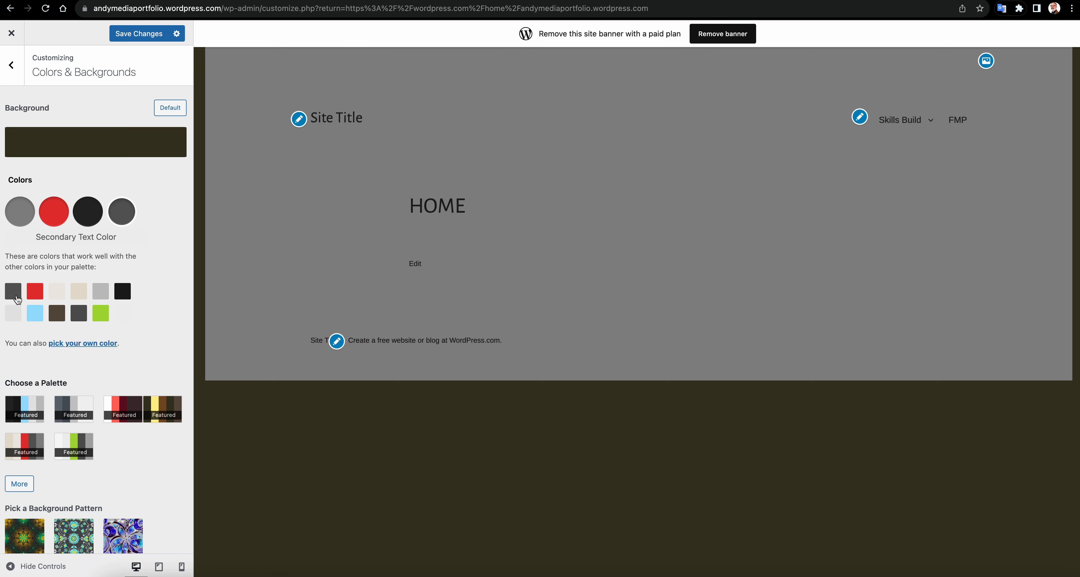
pyautogui.click(105, 350)
pyautogui.click(178, 370)
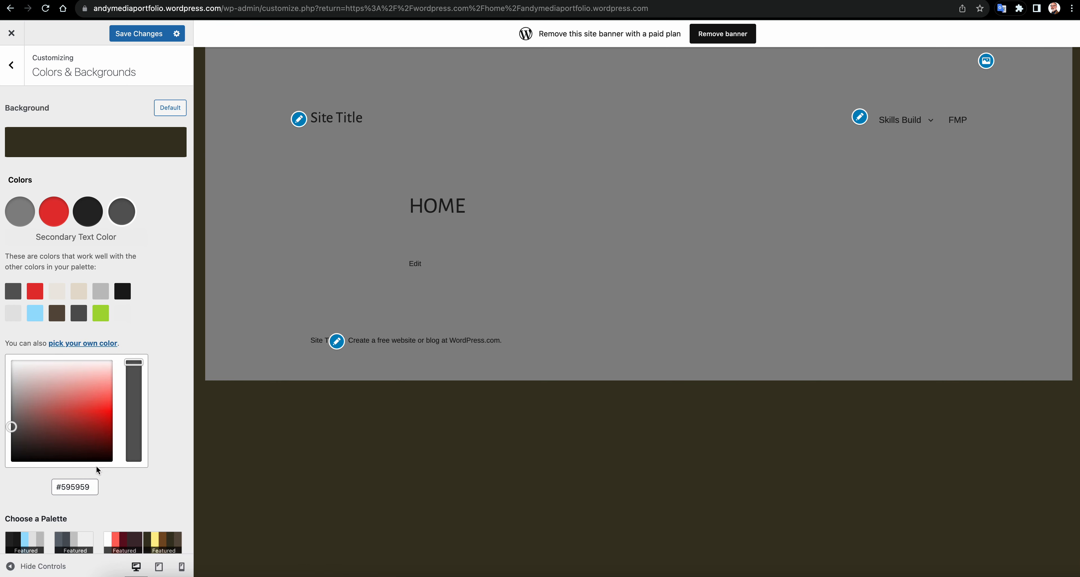
# Apply and save the featured black and light blue palette, and preview the site's home page.
pyautogui.click(80, 540)
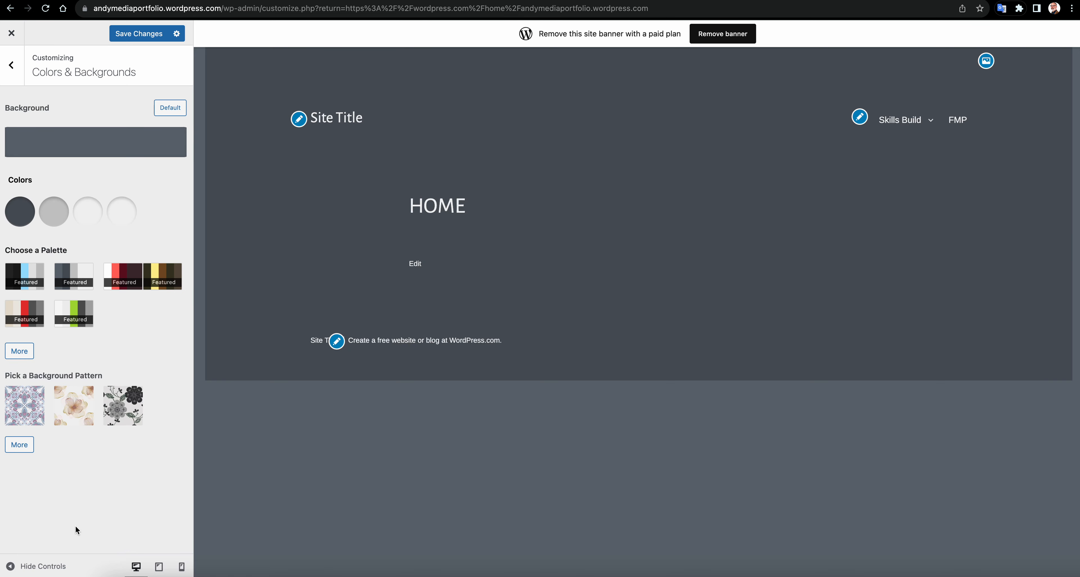
pyautogui.click(45, 283)
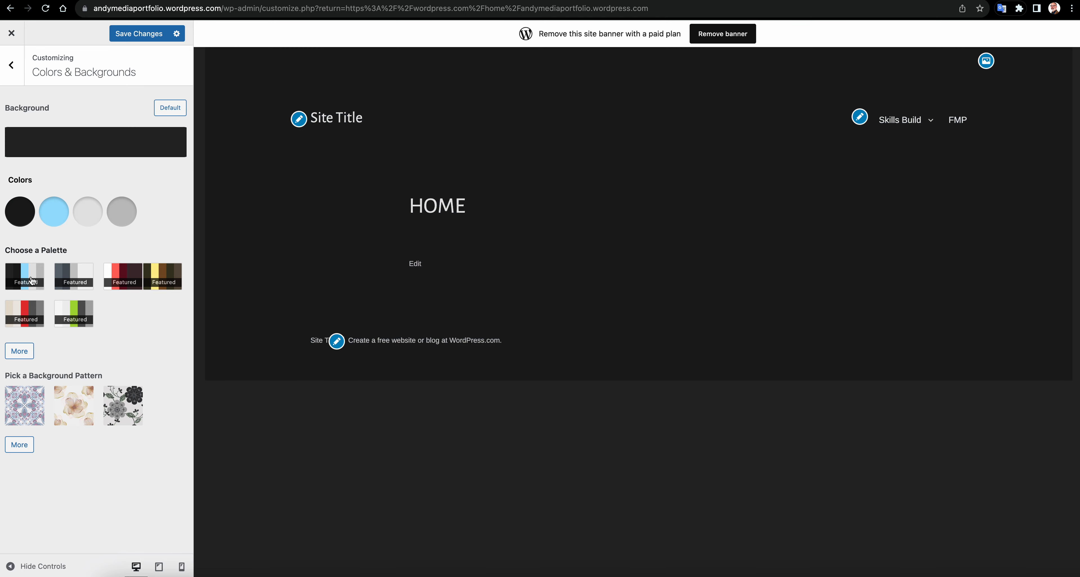
pyautogui.click(130, 37)
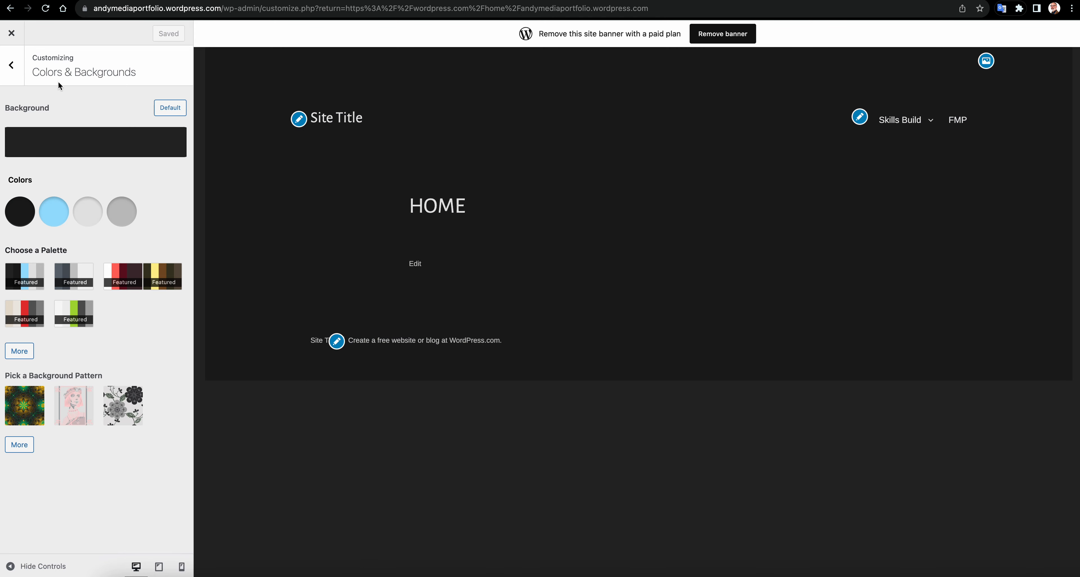
pyautogui.click(12, 33)
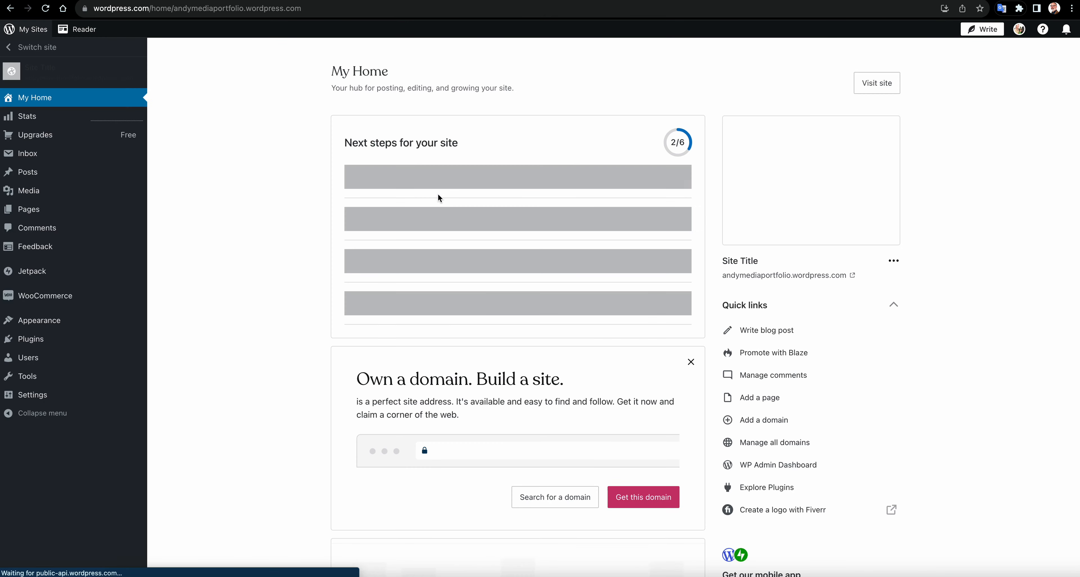
pyautogui.click(66, 78)
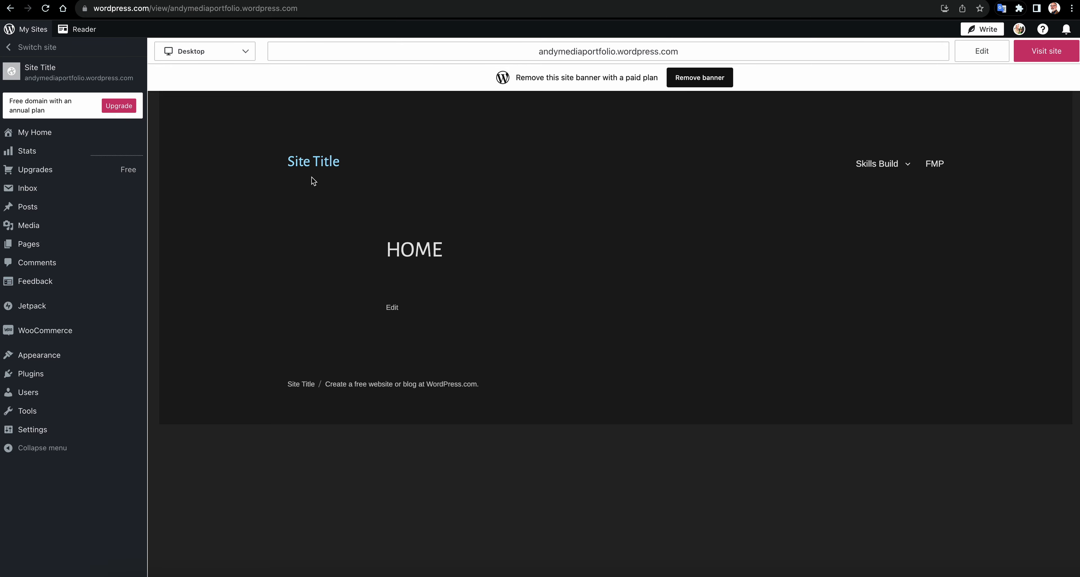
# Reopen the site customizer and replace the default site title with "Media Port" in the site identity settings.
pyautogui.moveTo(19, 354)
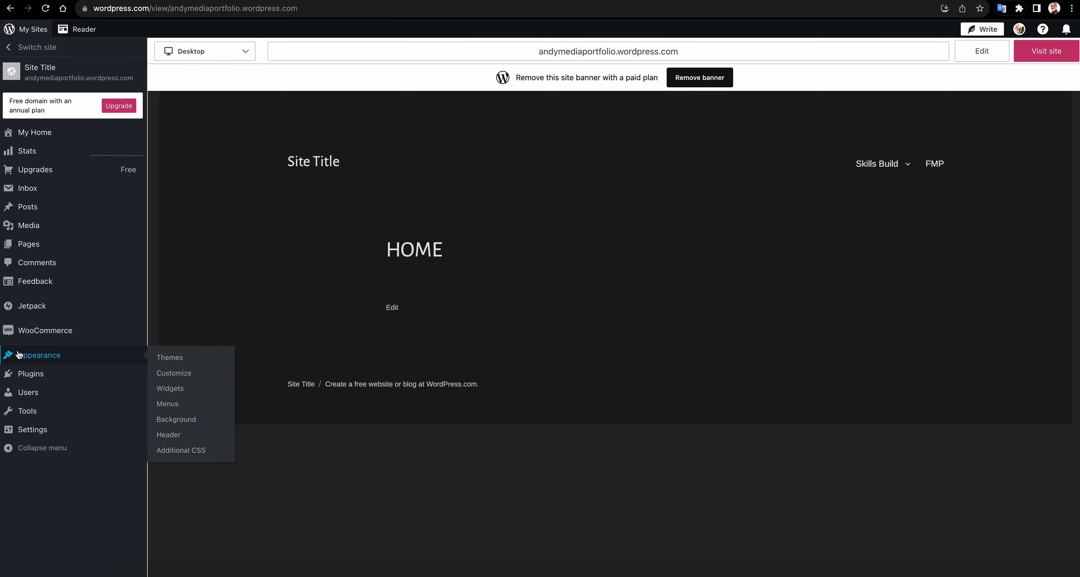
pyautogui.click(192, 375)
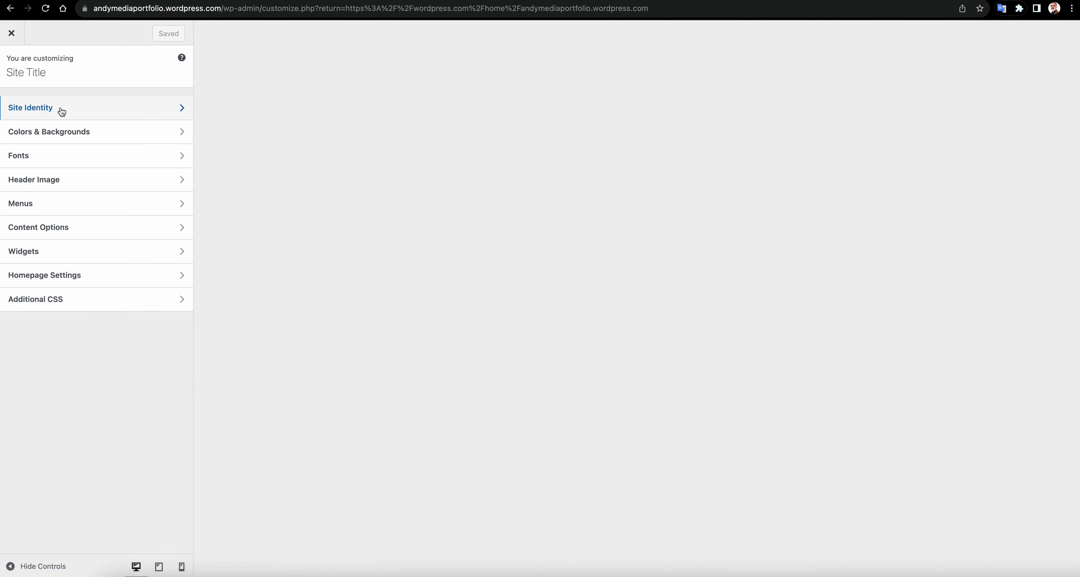
pyautogui.click(61, 107)
pyautogui.tripleClick(38, 119)
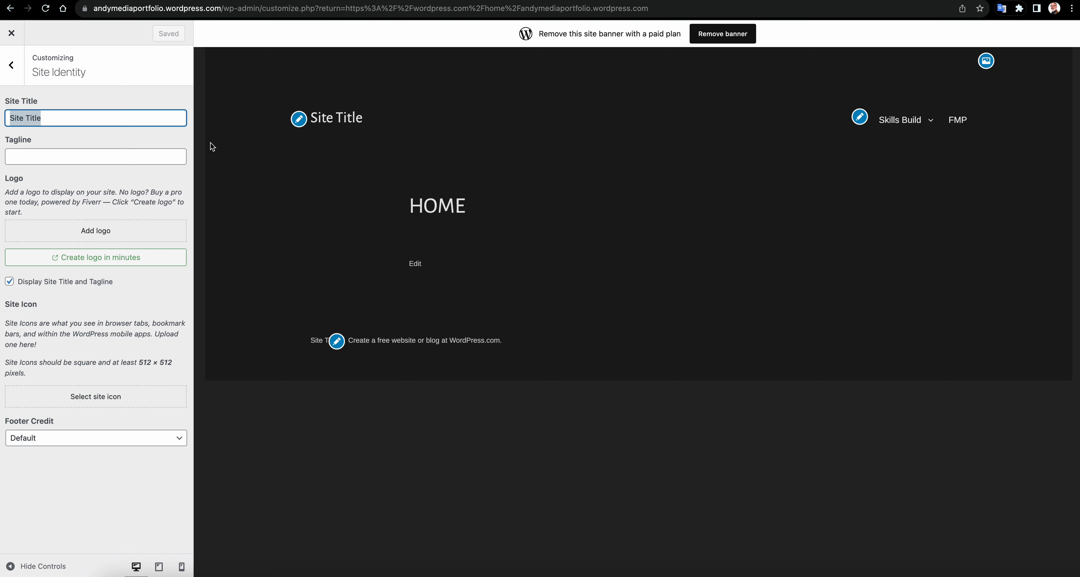
pyautogui.write('Media ')
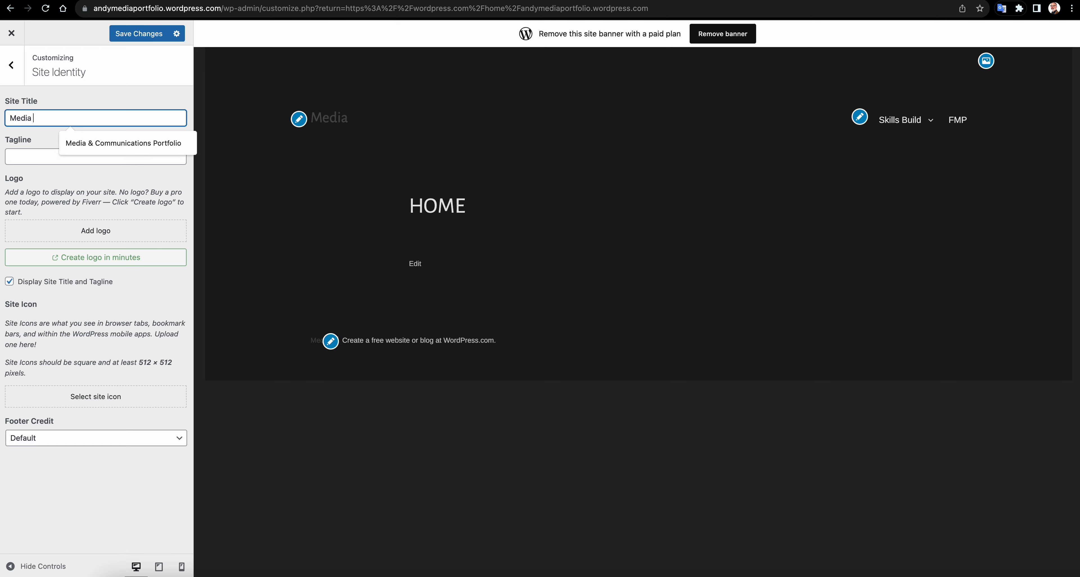
pyautogui.write('Por')
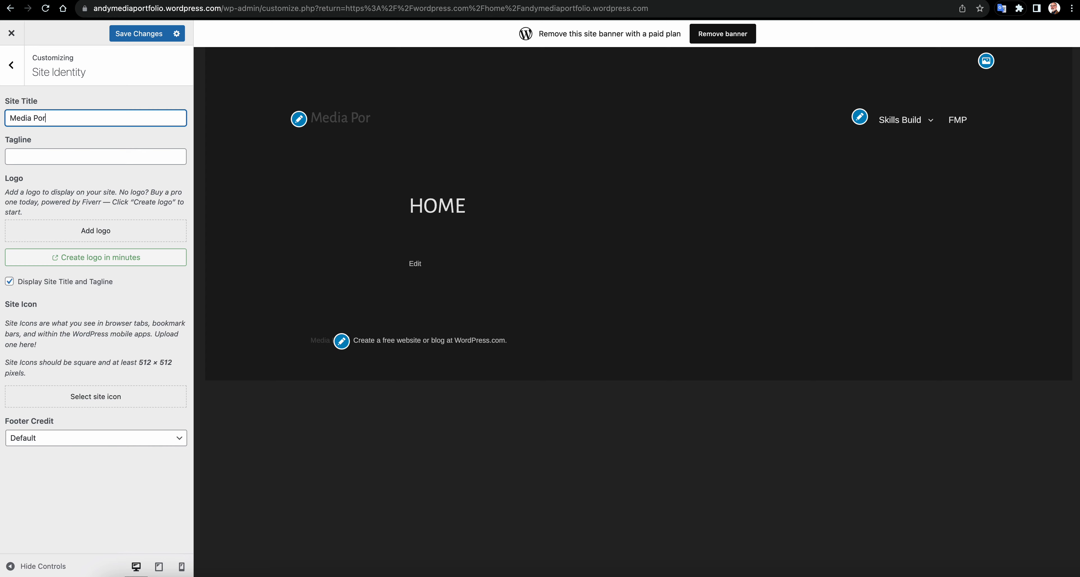
pyautogui.write('t')
# Replace the site title with "Journalism Portfolio" and save the site identity changes.
pyautogui.press('BackSpace')
pyautogui.press('BackSpace')
pyautogui.press('BackSpace')
pyautogui.press('BackSpace')
pyautogui.press('BackSpace')
pyautogui.press('BackSpace')
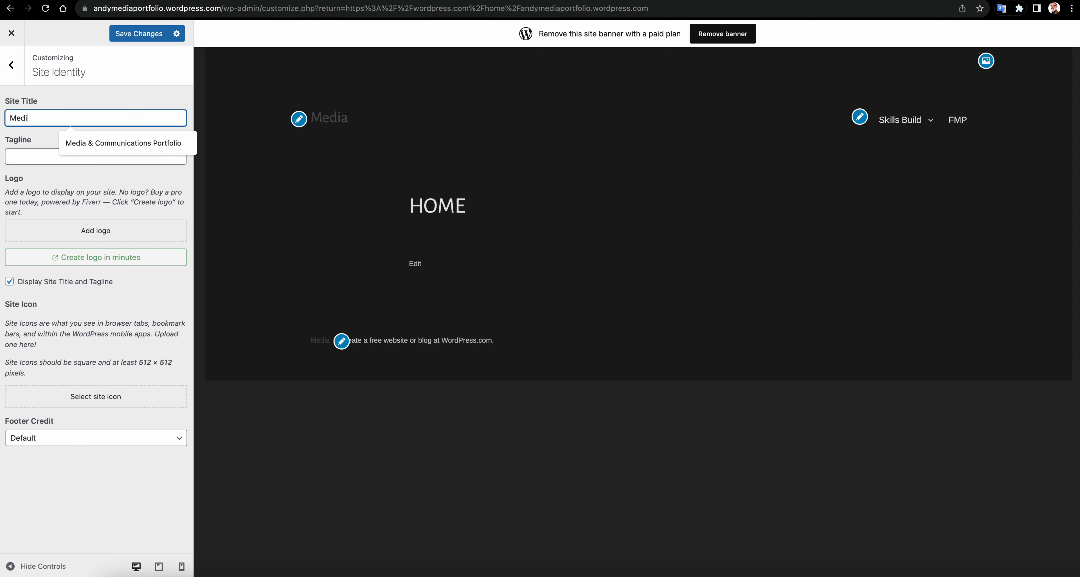
pyautogui.press('BackSpace')
pyautogui.press('BackSpace')
pyautogui.press('BackSpace')
pyautogui.press('BackSpace')
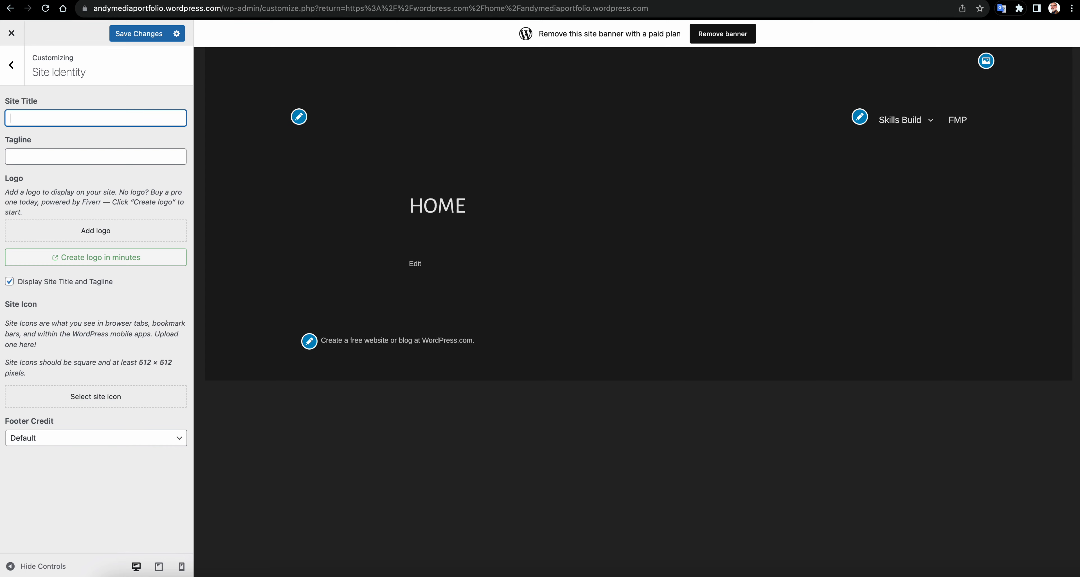
pyautogui.write('Journ')
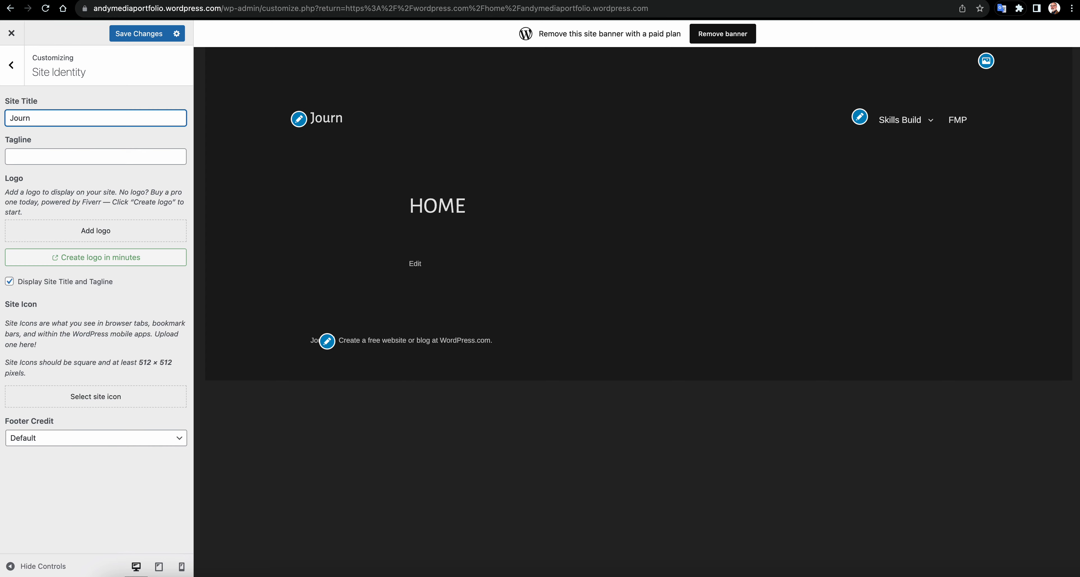
pyautogui.write('alis')
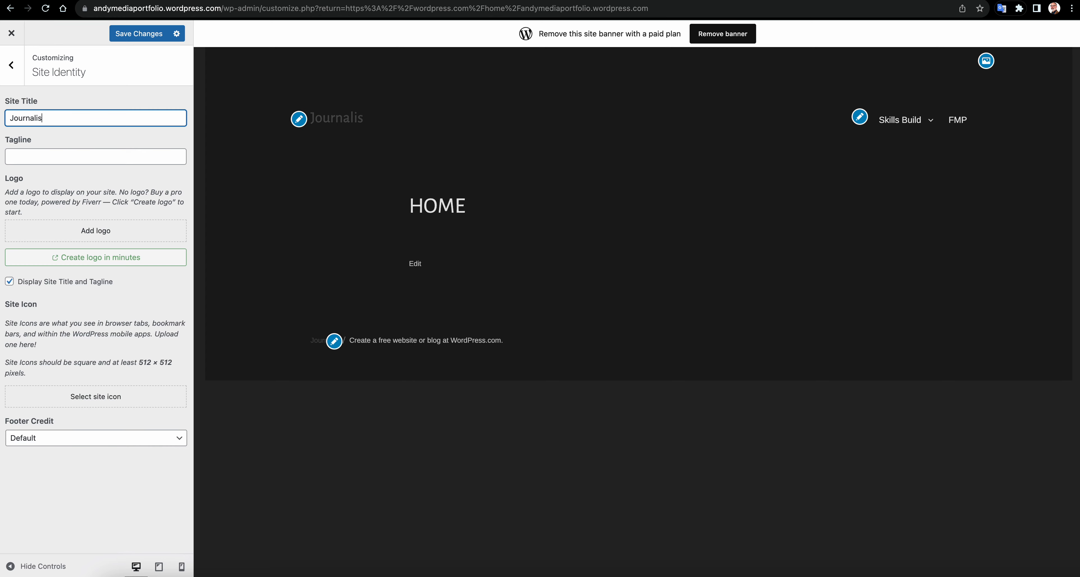
pyautogui.write('m Por')
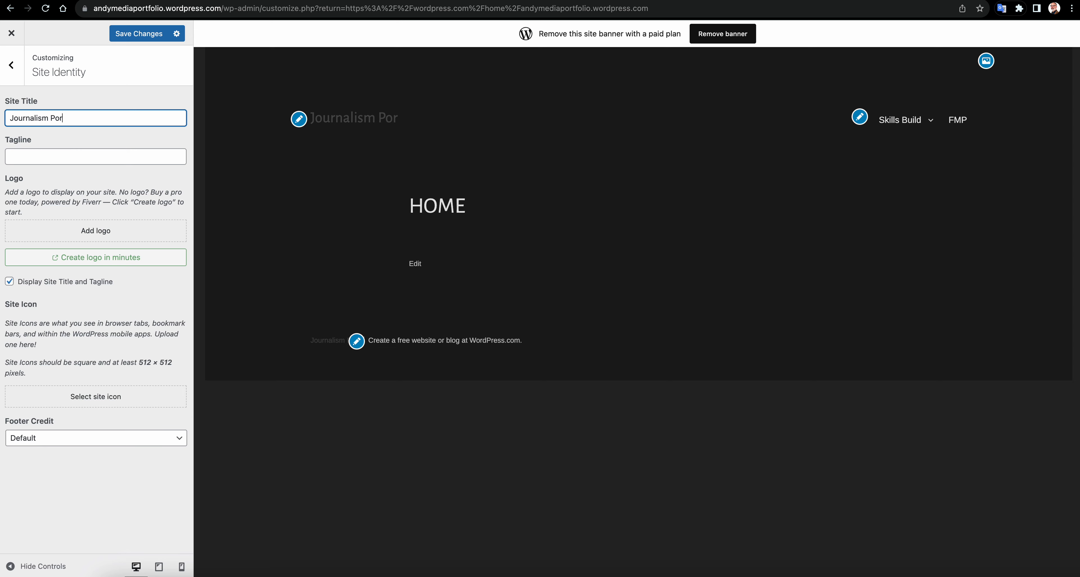
pyautogui.write('tfoli')
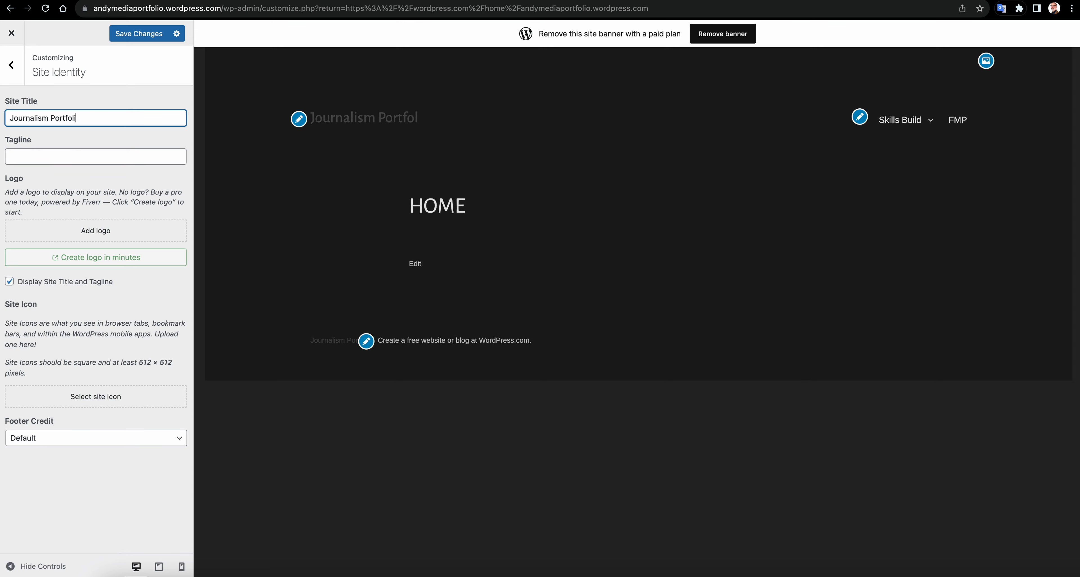
pyautogui.write('o')
pyautogui.press('BackSpace')
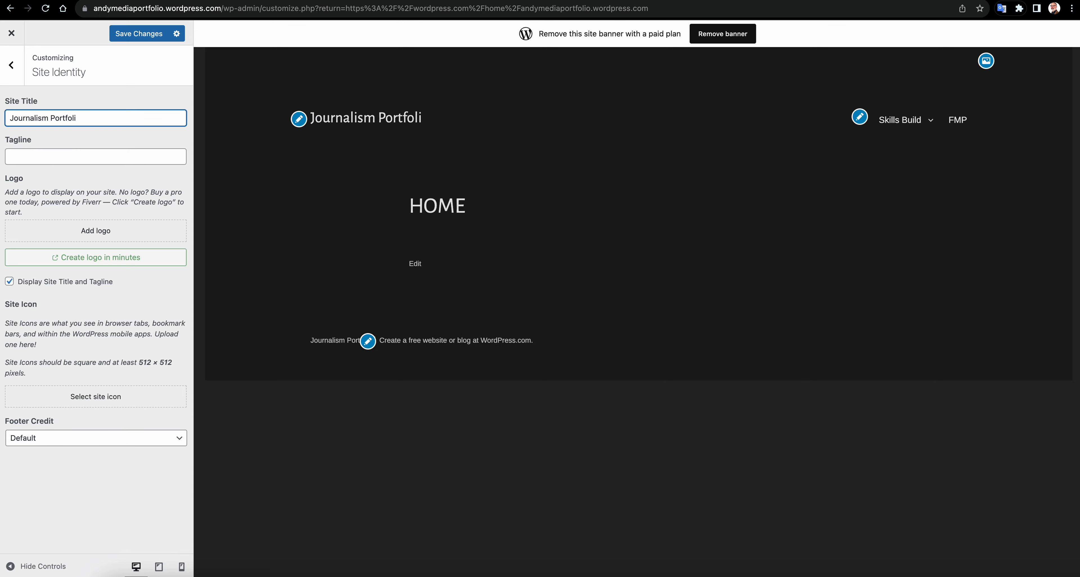
pyautogui.write('o')
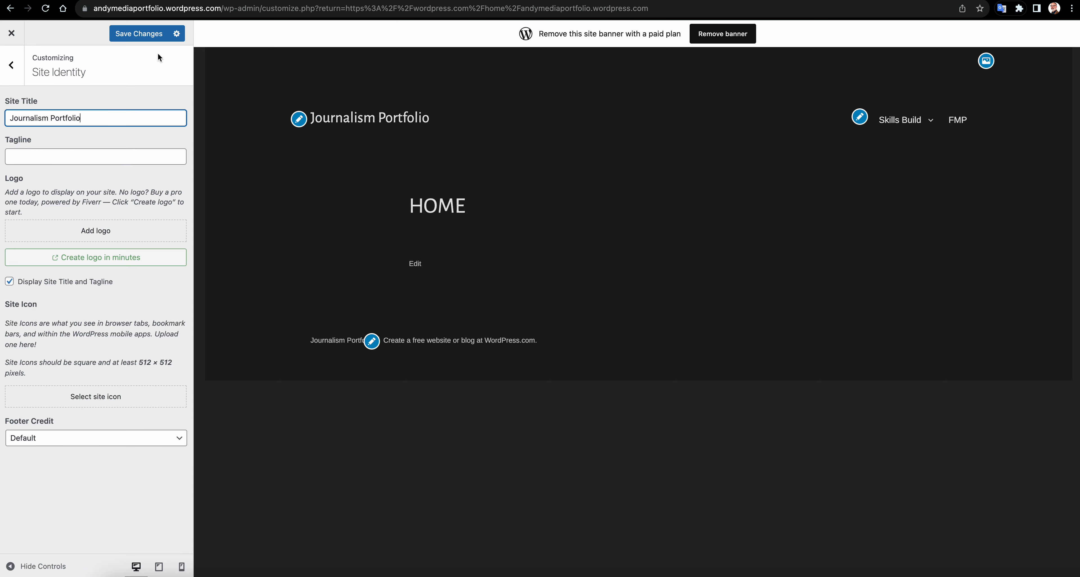
pyautogui.click(145, 34)
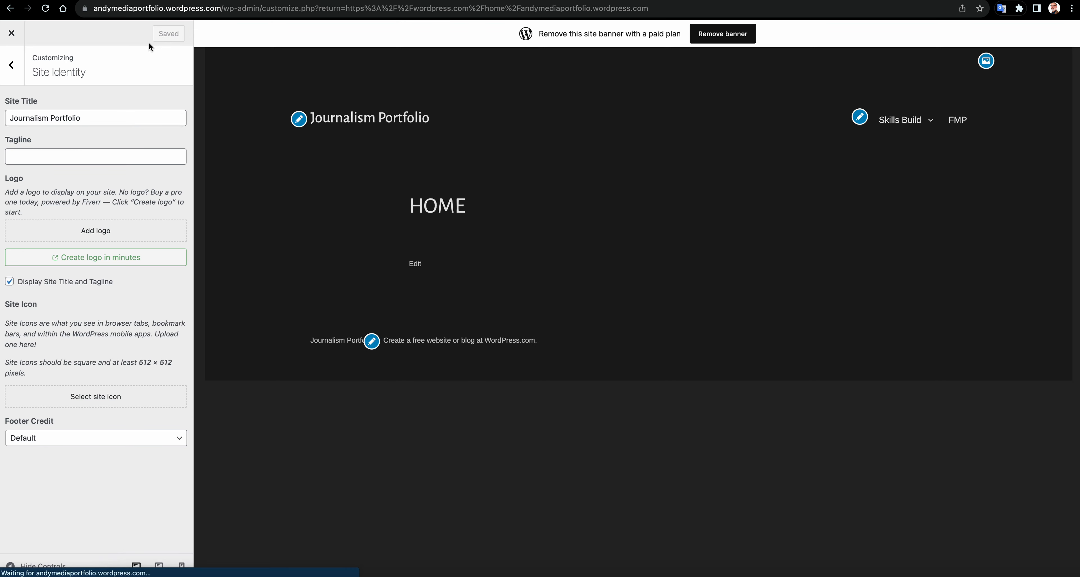
pyautogui.click(417, 265)
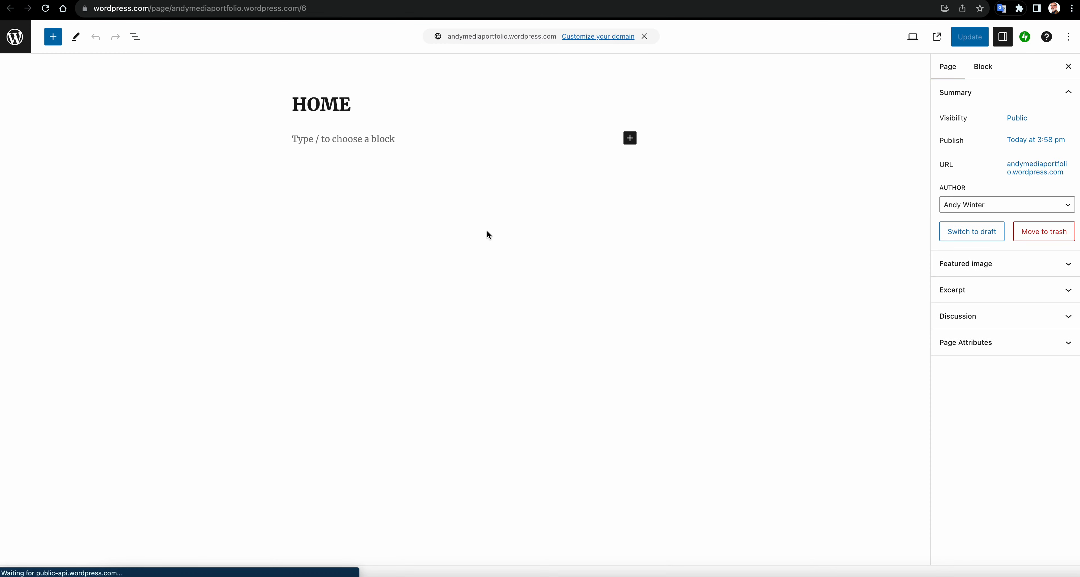
pyautogui.click(630, 140)
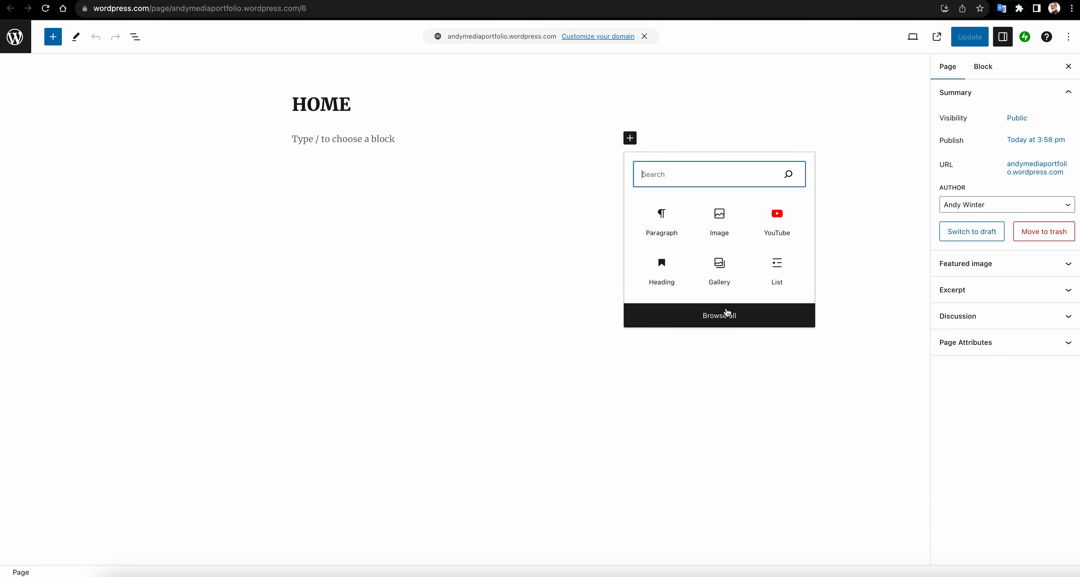
pyautogui.click(778, 223)
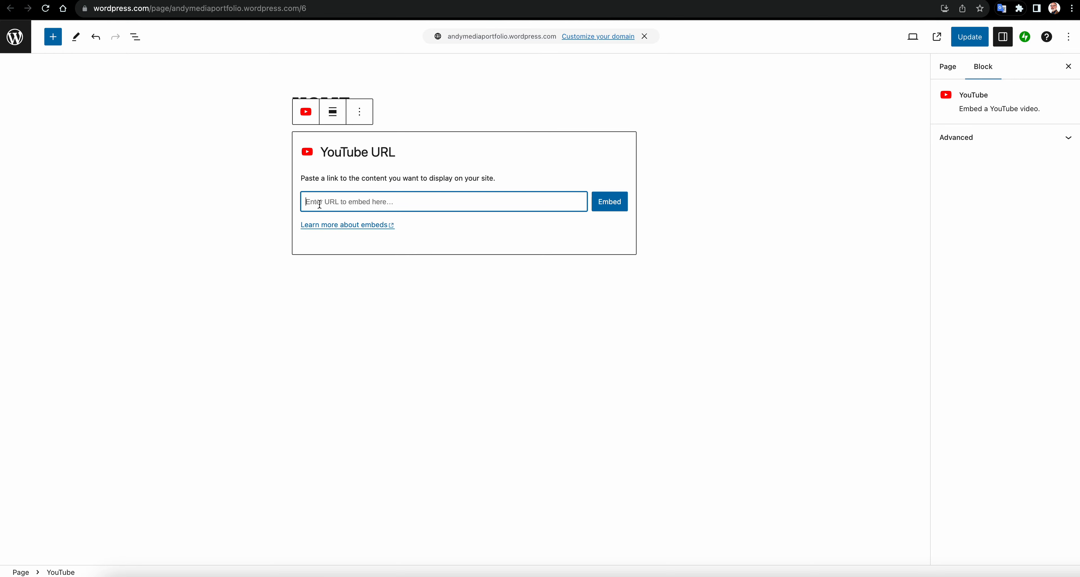
pyautogui.write('https://youtu.be/eXiYz2Y6b2Q')
pyautogui.click(622, 205)
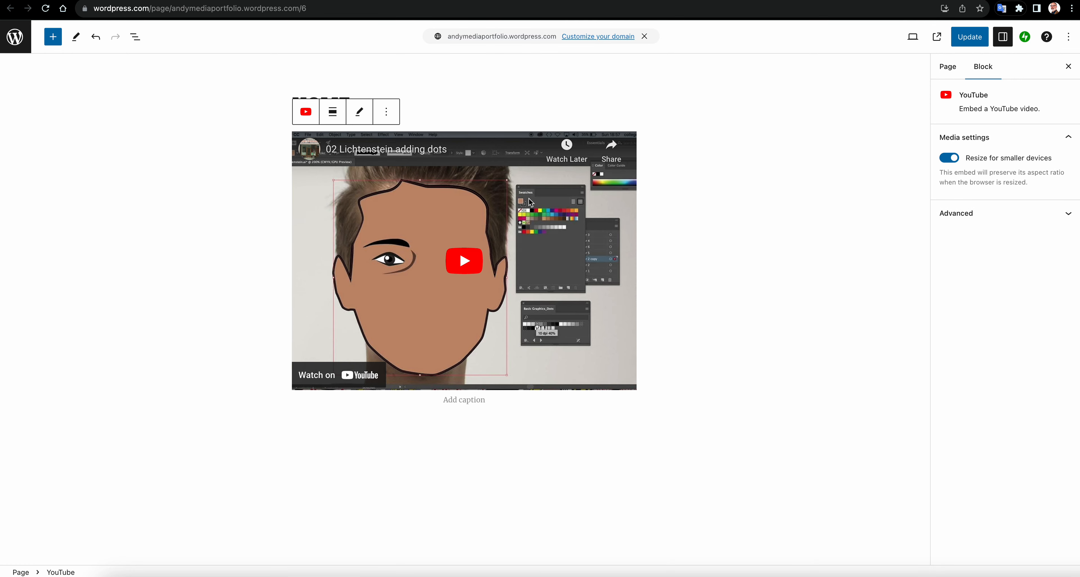
pyautogui.click(438, 121)
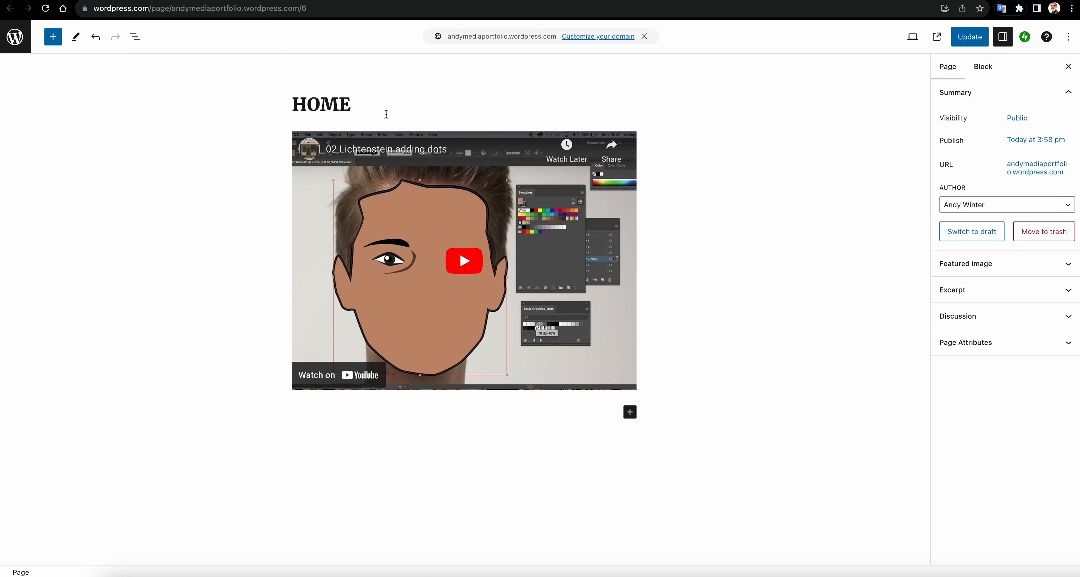
# Insert the paragraph "Creating Media Tutorial Videos since 2003" between the page title and the video, and update the page.
pyautogui.click(362, 106)
pyautogui.press('Return')
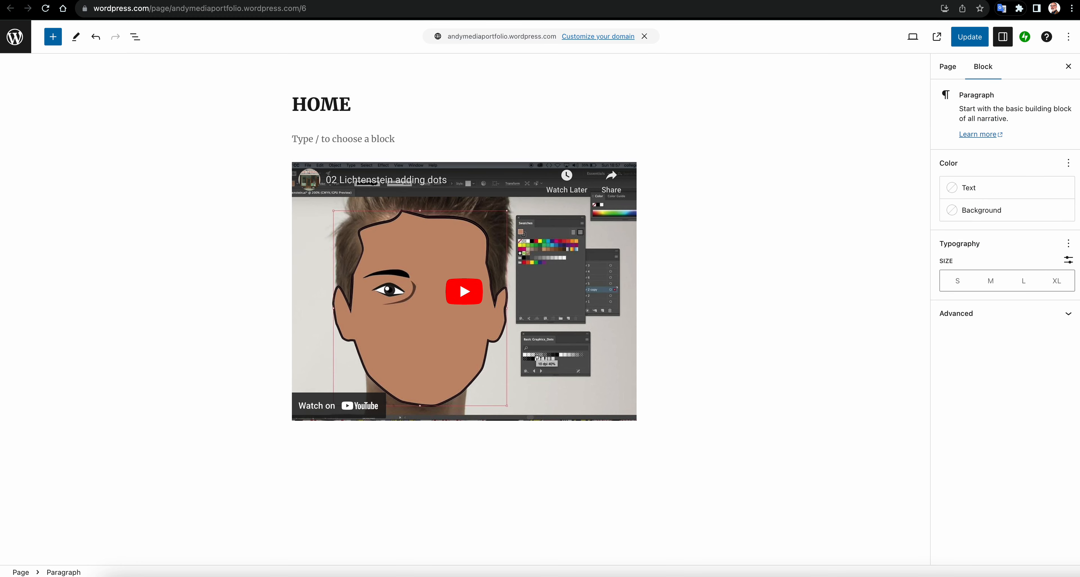
pyautogui.write('Creati')
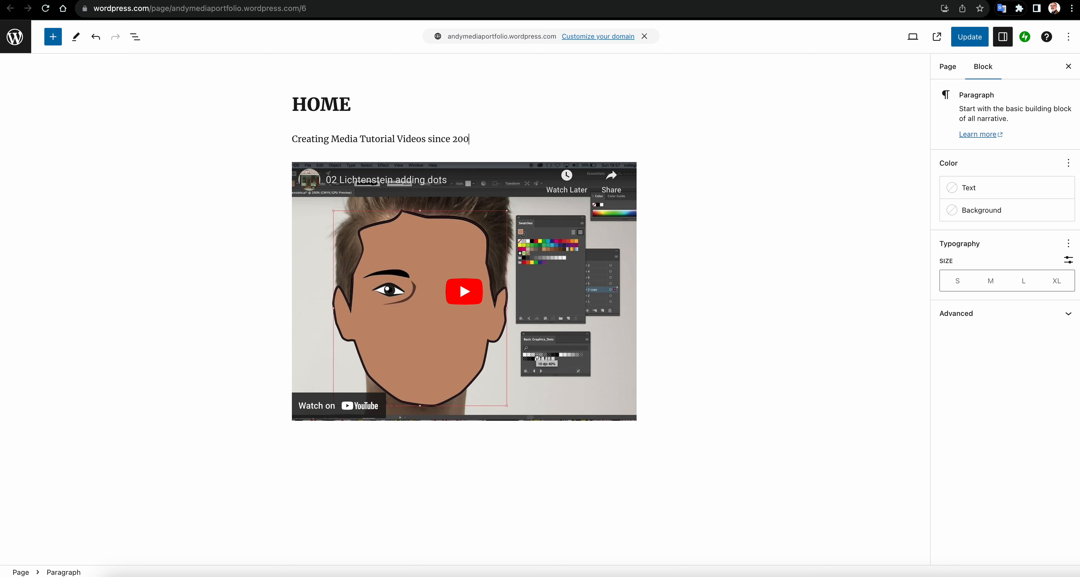
pyautogui.click(977, 44)
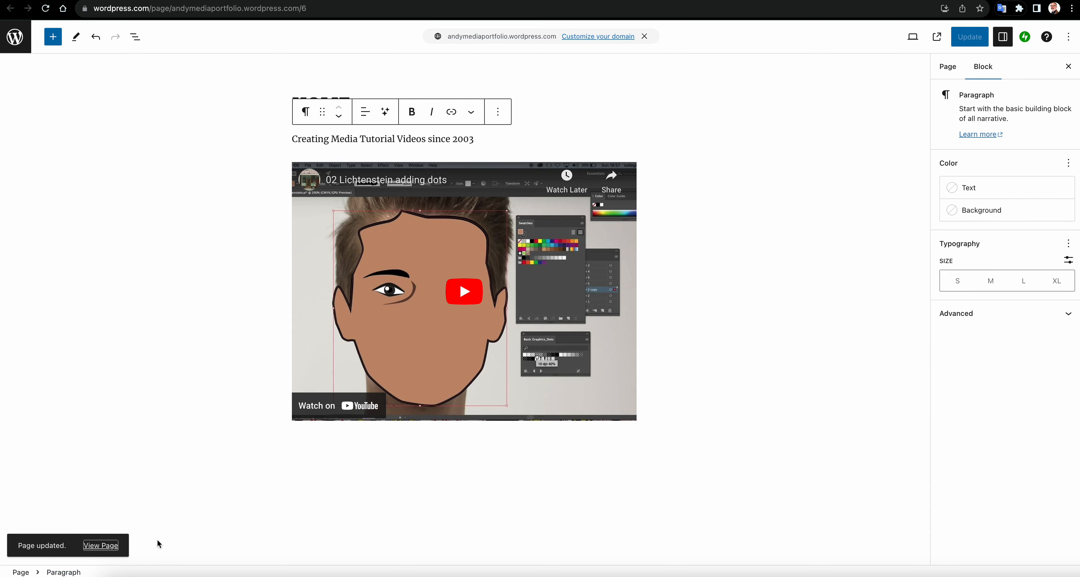
# View the published HOME page from top to bottom, and open the Audition page under Skills Build.
pyautogui.click(100, 549)
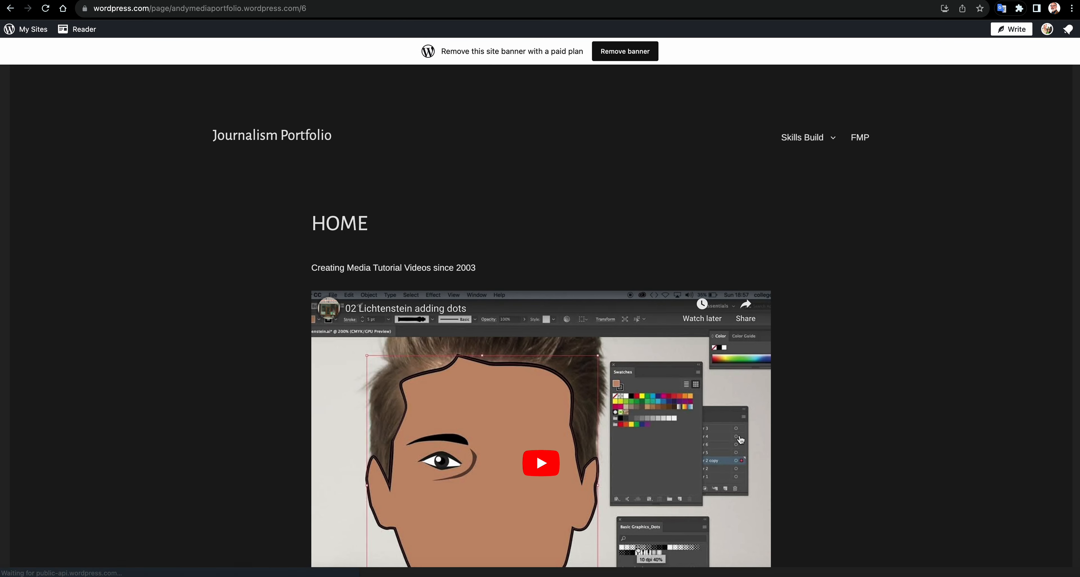
pyautogui.scroll(-4, 719, 321)
pyautogui.scroll(4, 810, 338)
pyautogui.moveTo(827, 149)
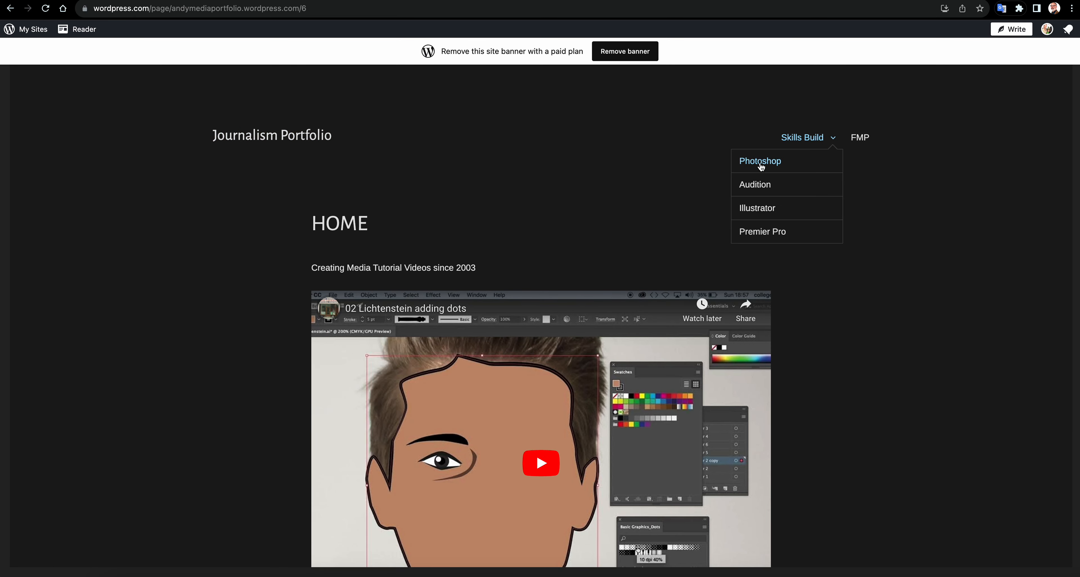
pyautogui.click(758, 185)
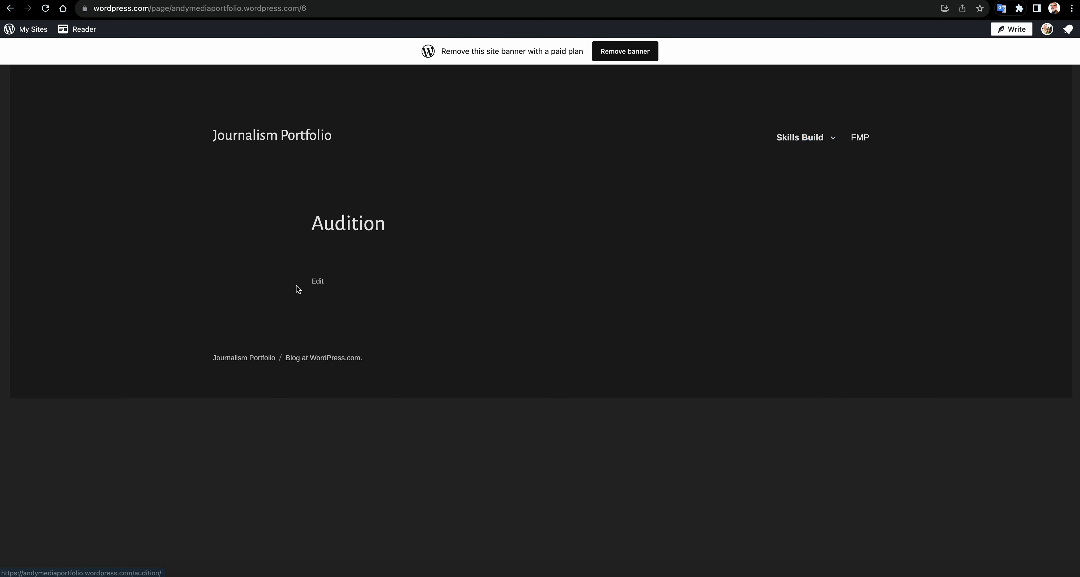